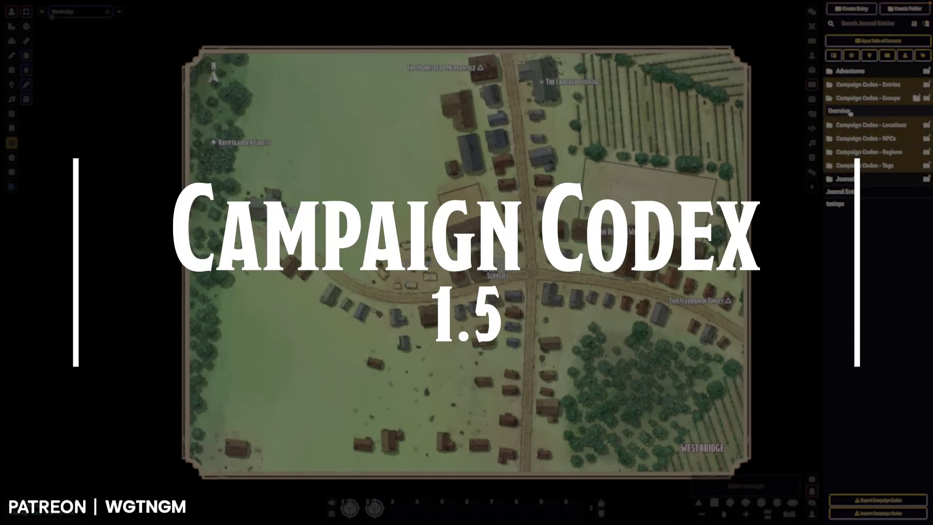
# Step: Open the Overview group journal and look through its information, regions, locations, inventory and NPCs, trying the region filter on the NPCs
pyautogui.click(849, 112)
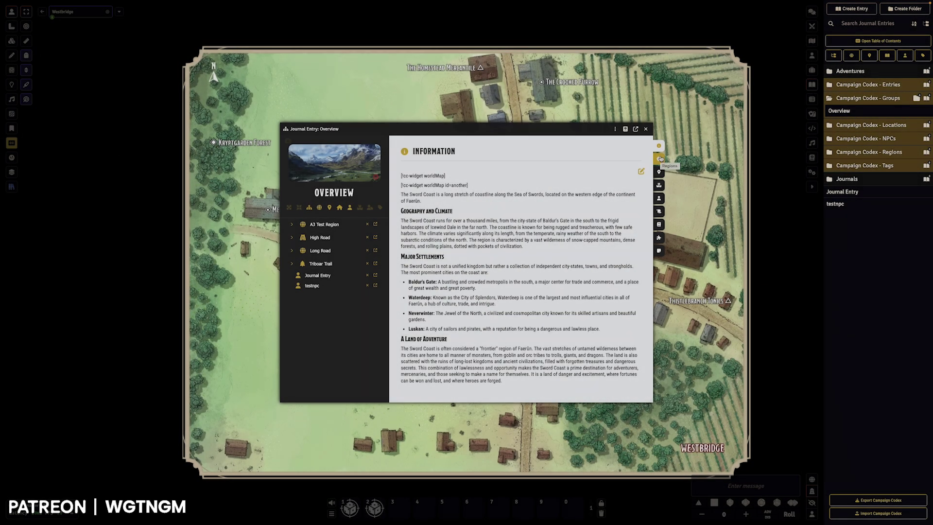
pyautogui.click(660, 158)
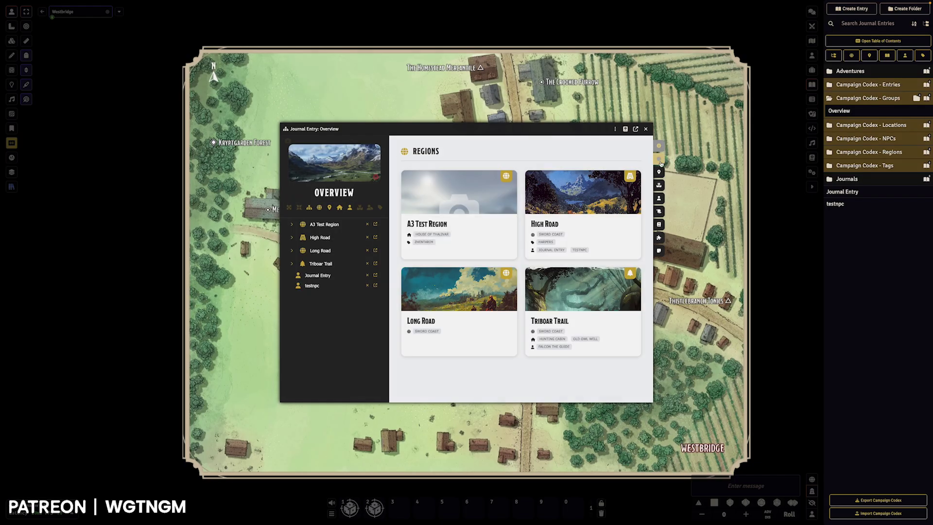
pyautogui.click(660, 148)
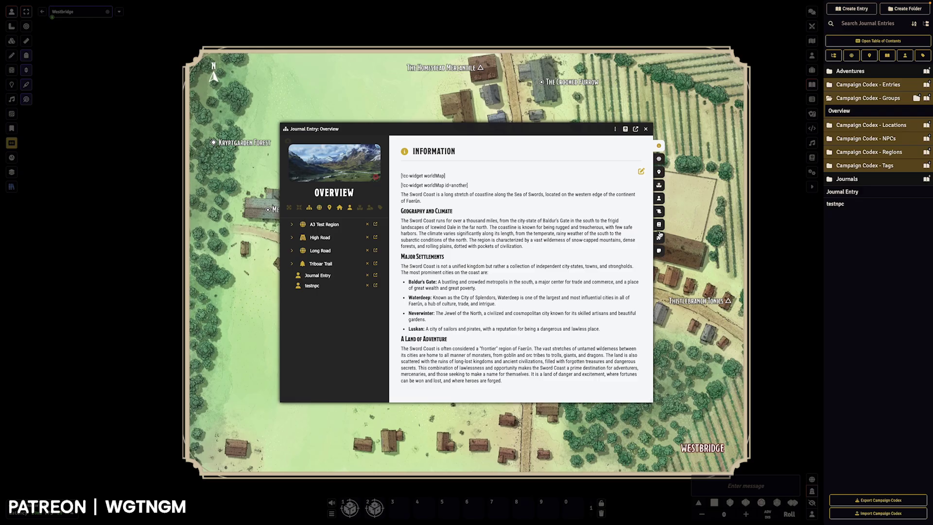
pyautogui.click(660, 160)
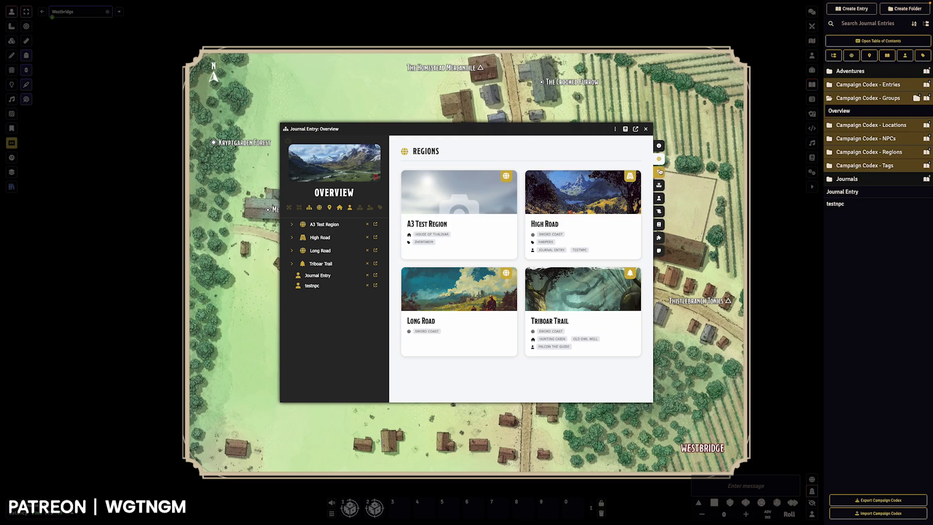
pyautogui.click(659, 171)
pyautogui.click(659, 185)
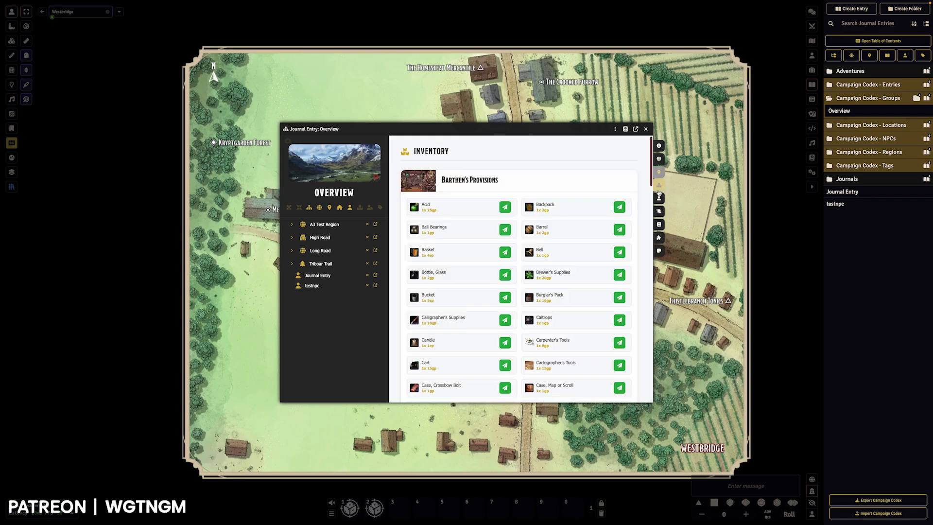
pyautogui.click(658, 198)
pyautogui.click(566, 142)
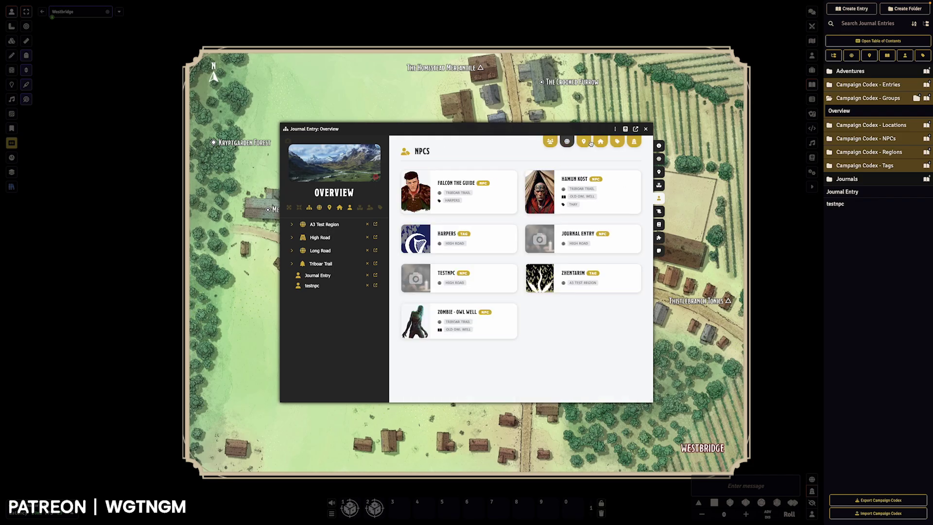
pyautogui.click(566, 142)
# Step: In the Overview quests, toggle the Dwarven Excavation Quest's status and pin controls and hide the quest from players
pyautogui.click(659, 212)
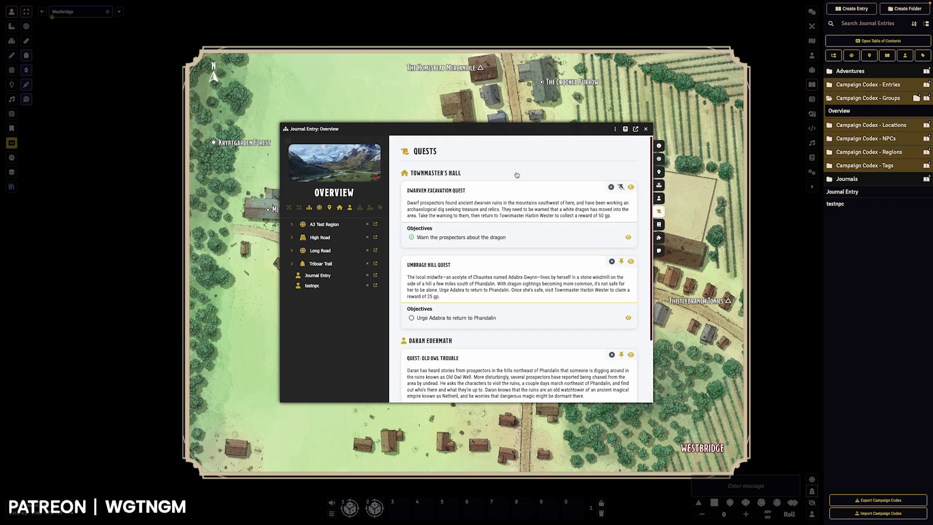
pyautogui.click(611, 187)
pyautogui.click(621, 188)
pyautogui.click(630, 188)
pyautogui.click(621, 188)
# Step: Open the Townmaster's Hall entry from the quest list, view its quests and close the entry
pyautogui.click(428, 174)
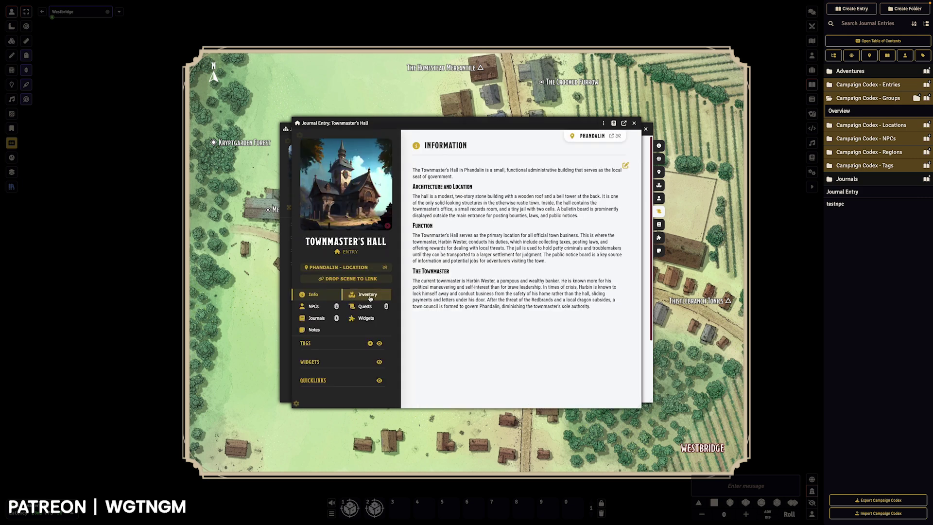
pyautogui.click(364, 306)
pyautogui.click(632, 124)
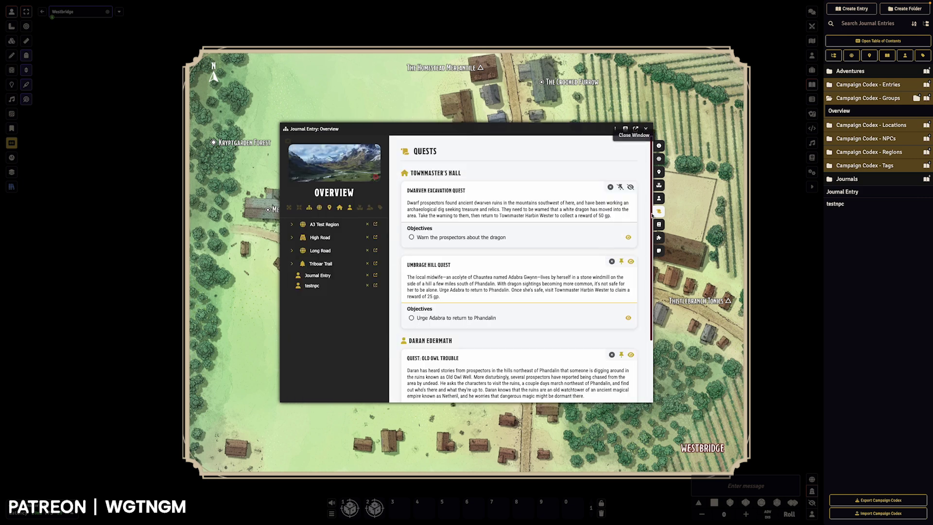
# Step: View the Overview group's linked journals and widgets, and return to its information page
pyautogui.click(659, 223)
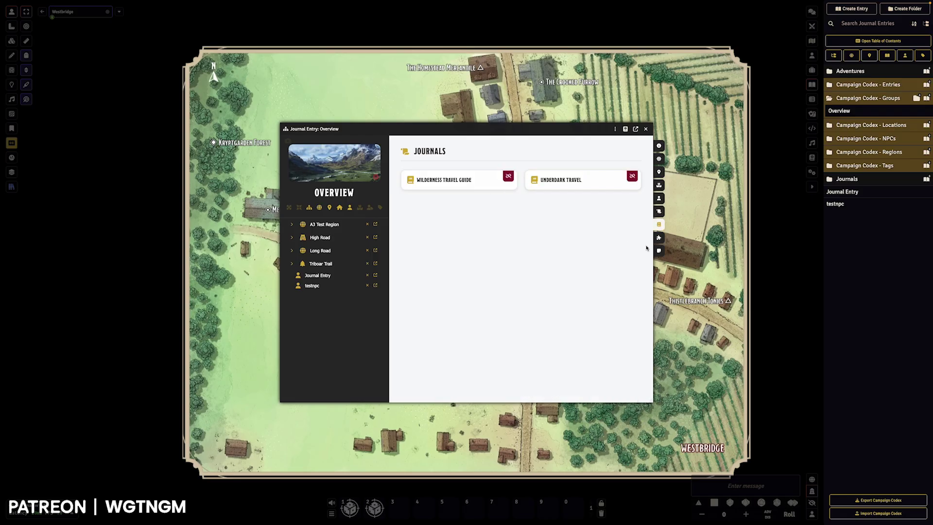
pyautogui.click(659, 238)
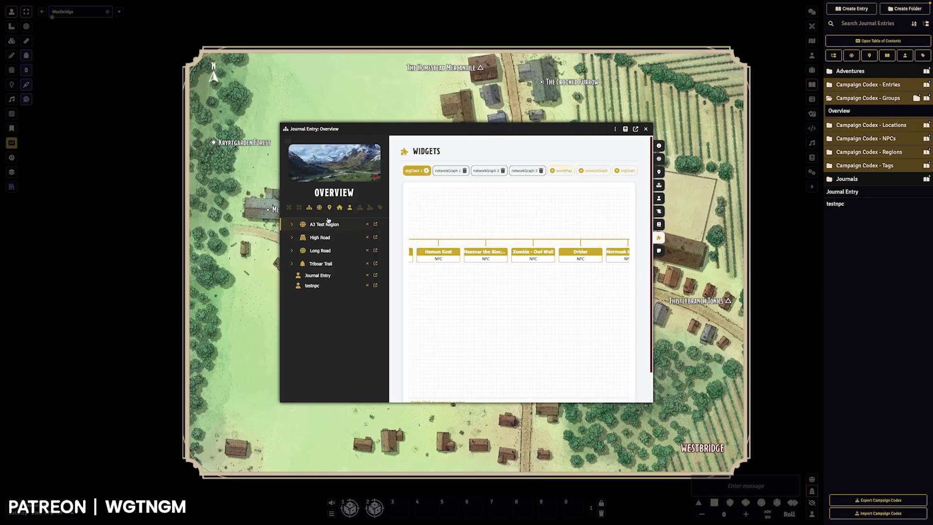
pyautogui.click(659, 146)
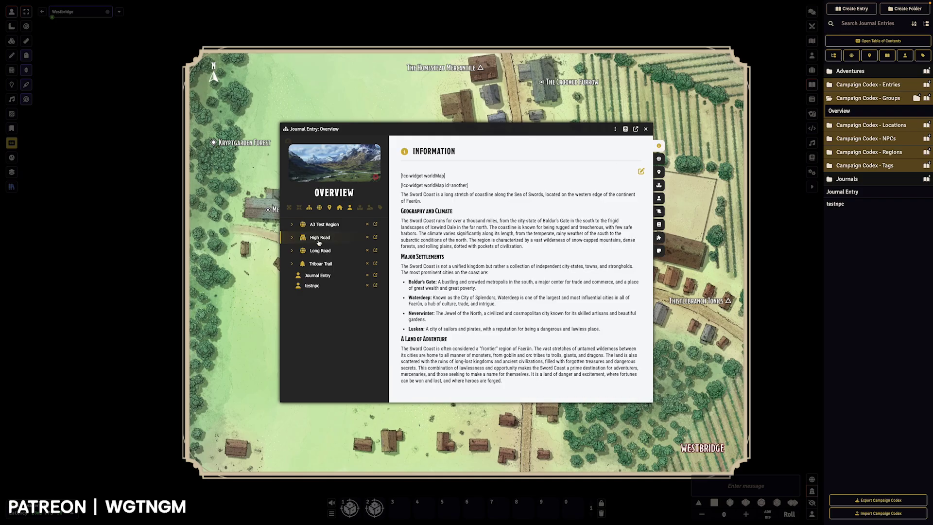
# Step: Preview the High Road region inside the Overview journal, checking its regions and information pages
pyautogui.click(319, 237)
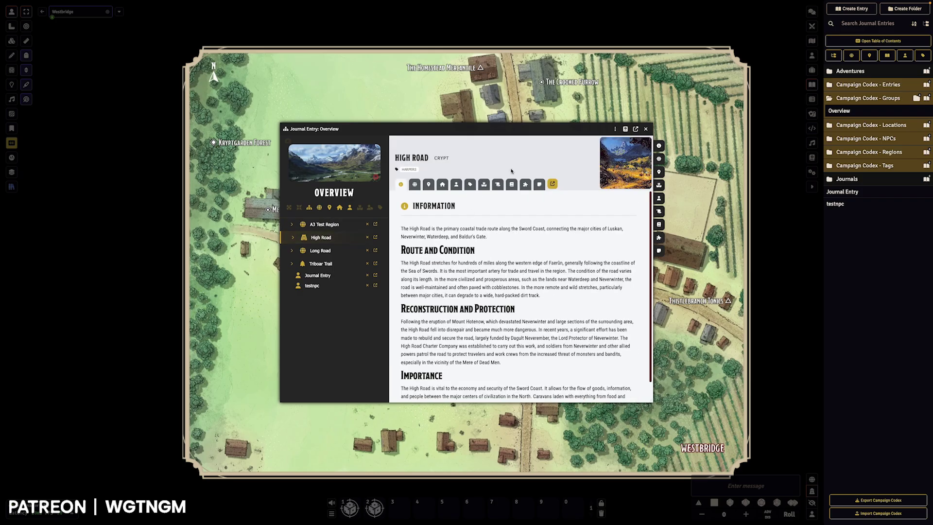
pyautogui.click(414, 183)
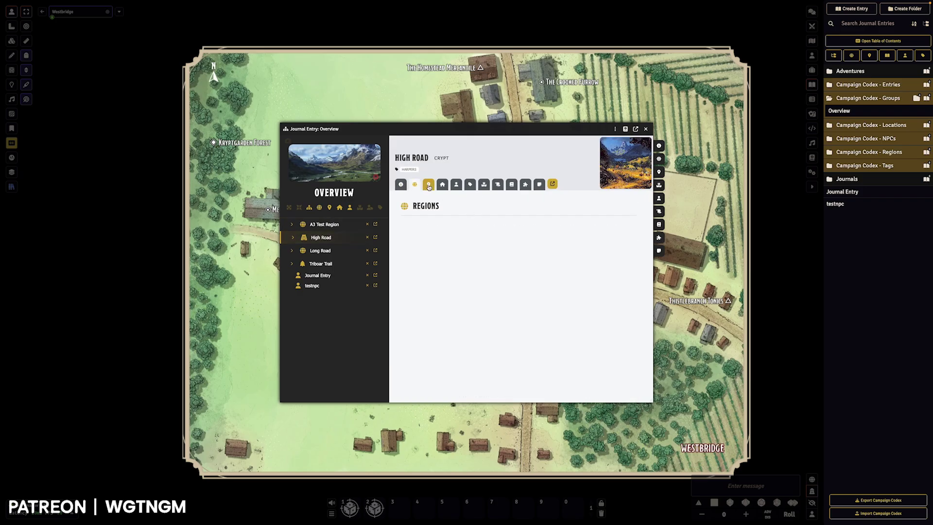
pyautogui.click(401, 184)
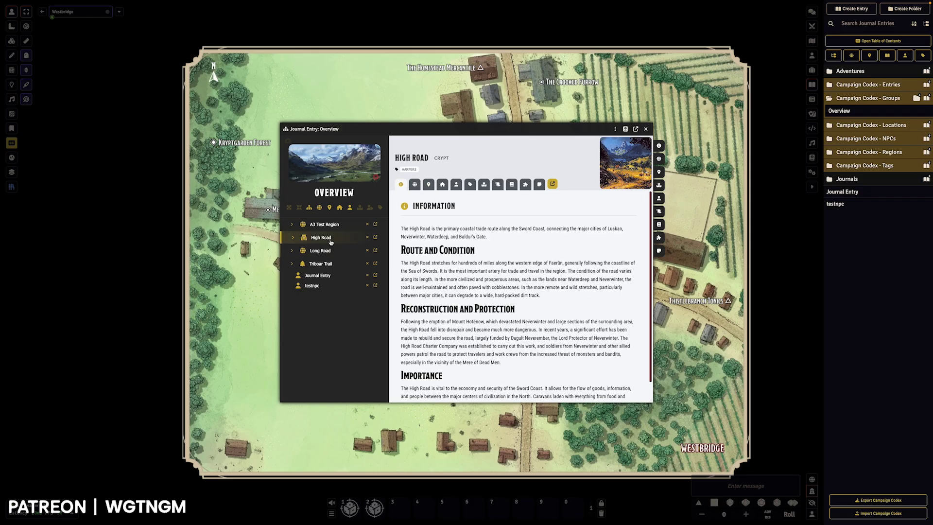
# Step: Expand the Overview group's tree and filter it to show only regions and their locations
pyautogui.click(370, 209)
pyautogui.click(291, 209)
pyautogui.click(369, 208)
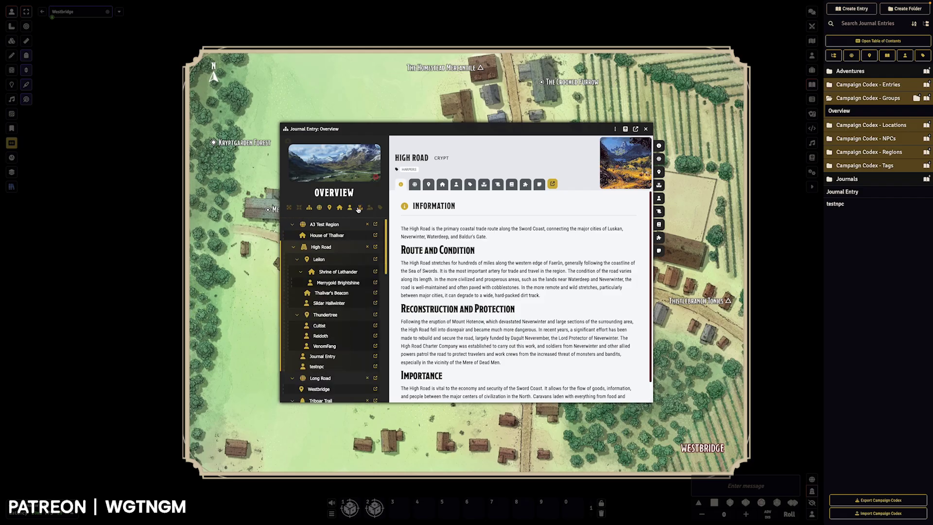
pyautogui.click(359, 208)
pyautogui.click(349, 208)
pyautogui.click(339, 207)
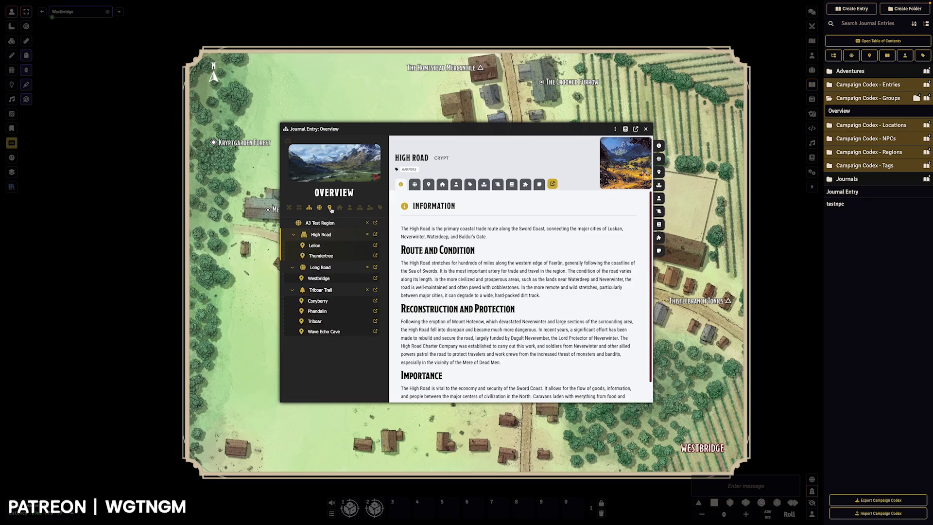
pyautogui.click(329, 208)
pyautogui.click(320, 207)
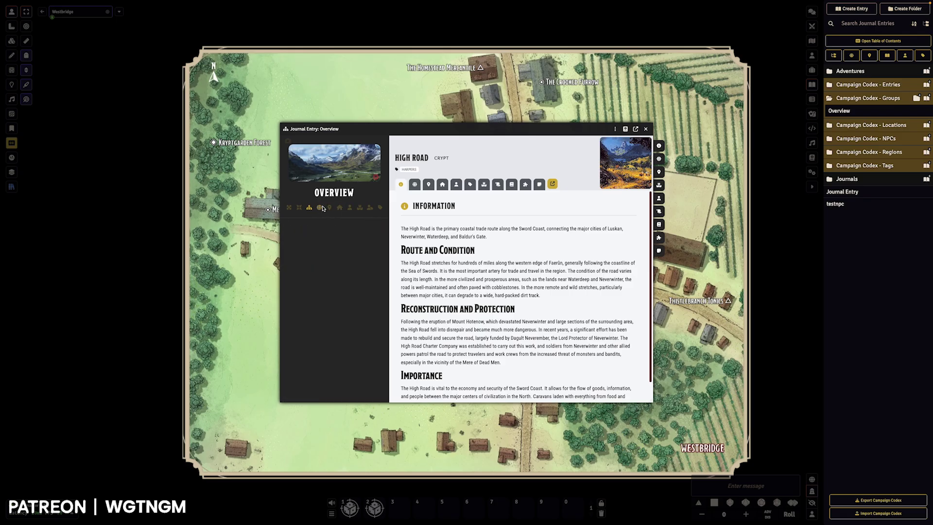
pyautogui.click(330, 207)
pyautogui.click(380, 208)
pyautogui.click(380, 209)
pyautogui.click(319, 208)
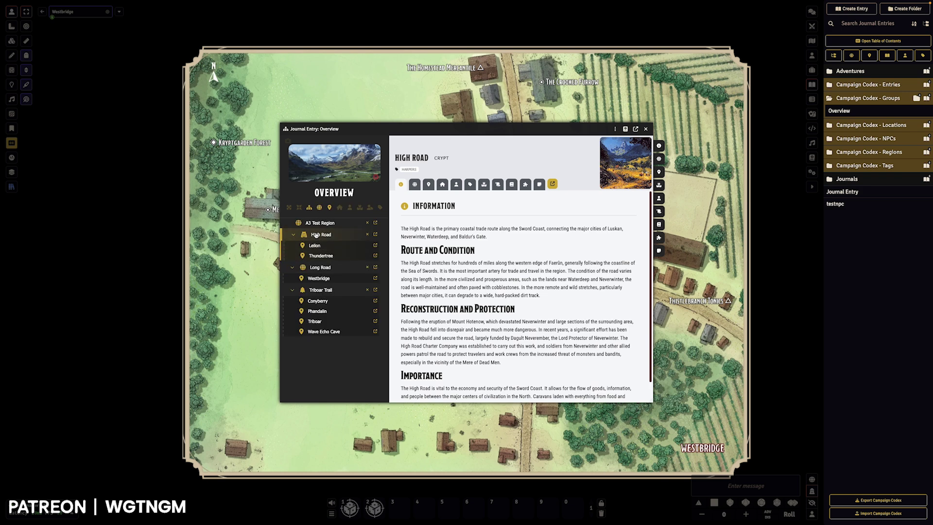
# Step: Try to create a map note for the High Road region in the southwest of the Westbridge map
pyautogui.moveTo(316, 235); pyautogui.dragTo(245, 407)
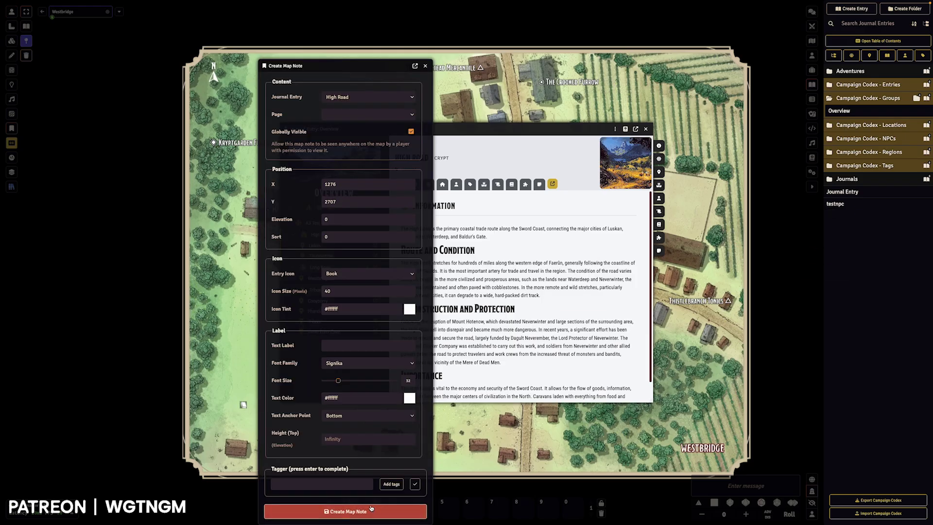
pyautogui.click(425, 66)
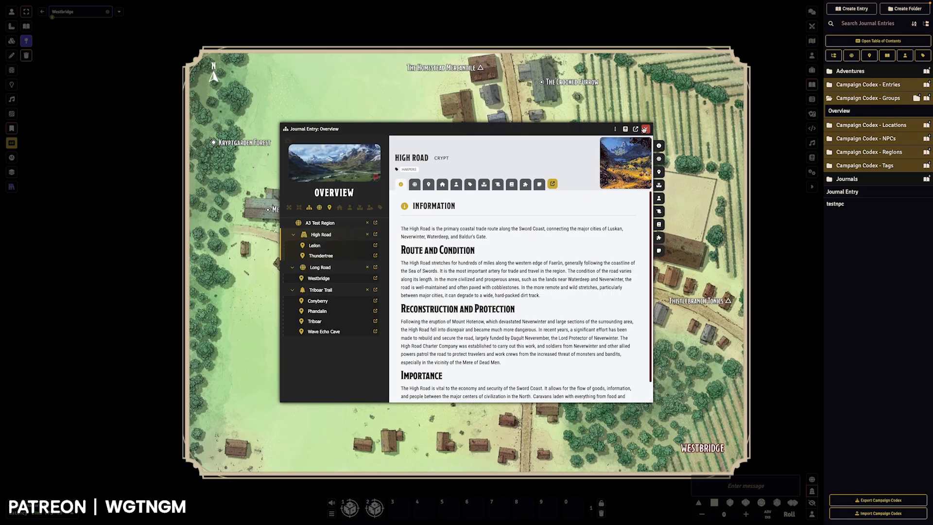
# Step: Close the Overview journal and browse the regions, locations and entries in the Campaign Codex browser
pyautogui.click(637, 125)
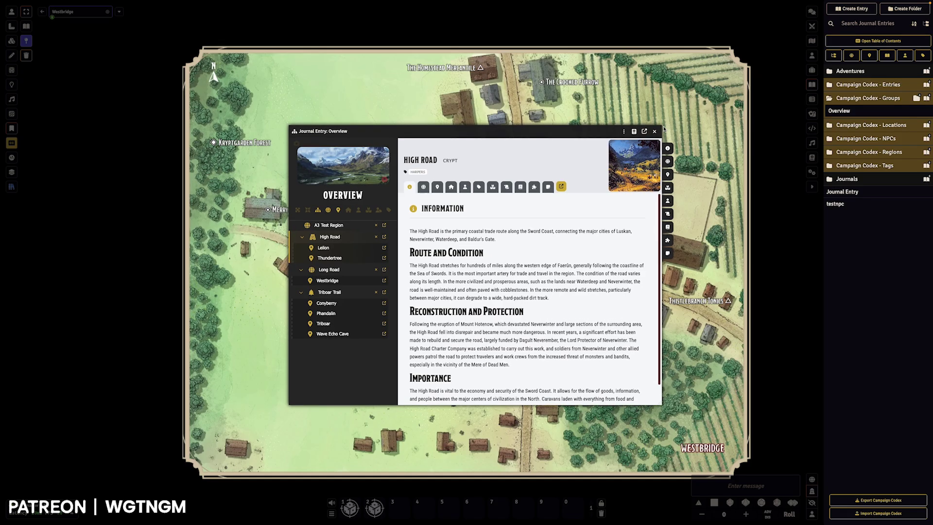
pyautogui.click(655, 130)
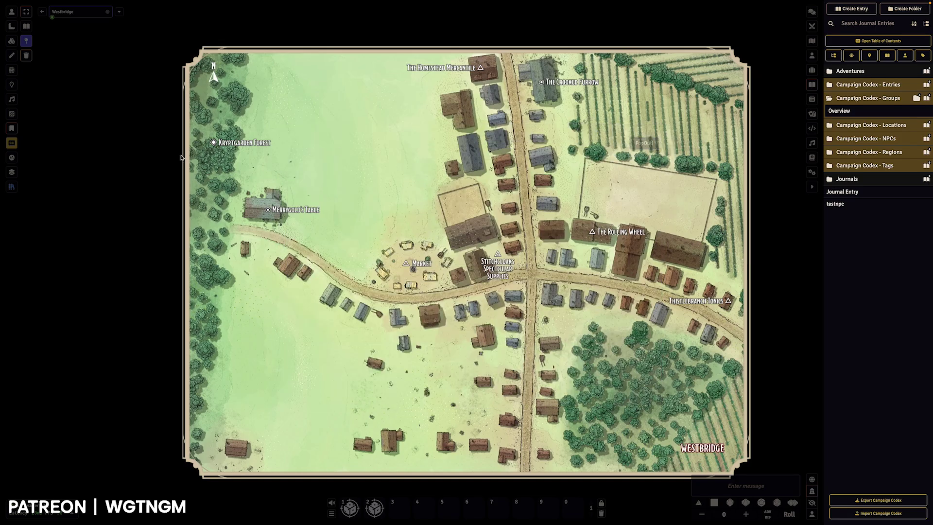
pyautogui.click(11, 143)
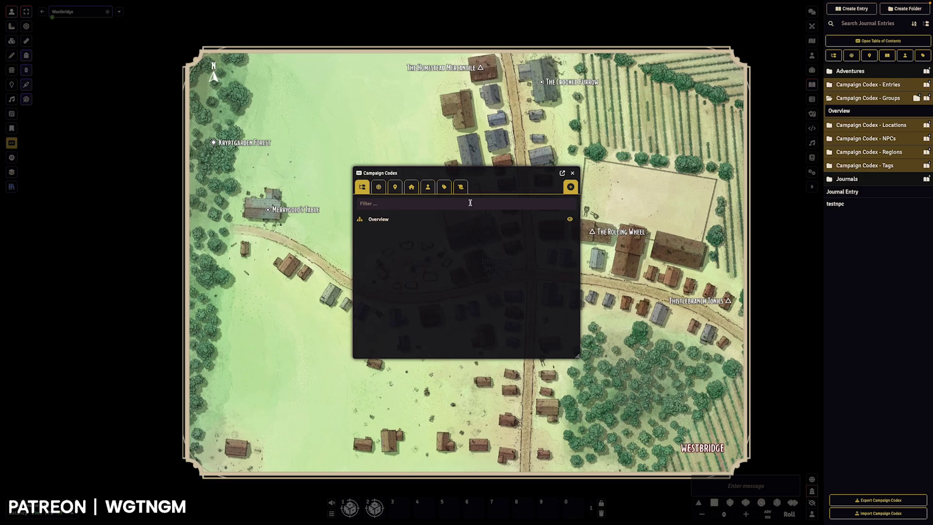
pyautogui.click(379, 187)
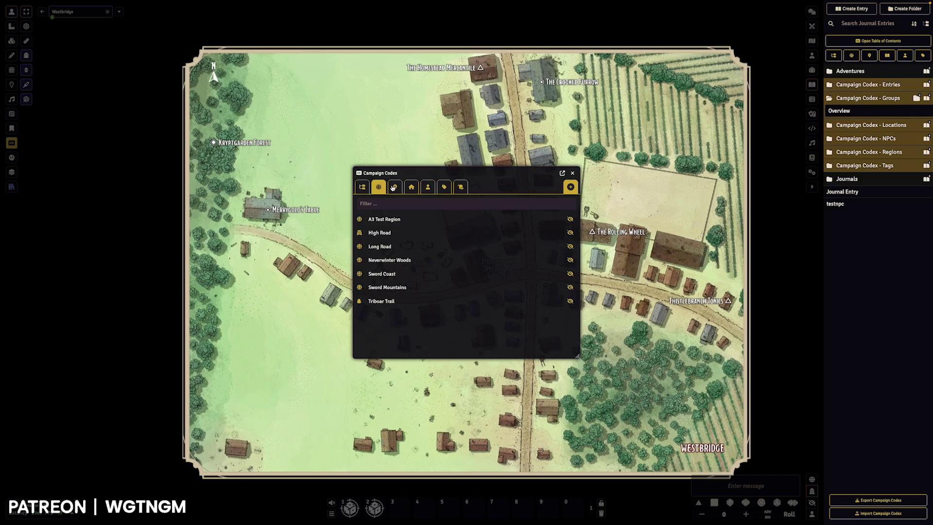
pyautogui.click(395, 187)
pyautogui.click(410, 187)
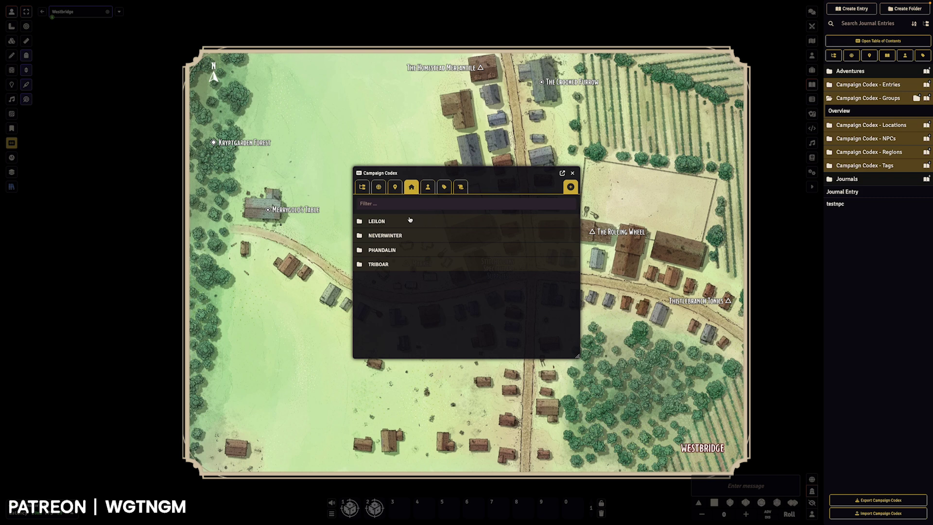
# Step: Expand the Campaign Codex - Entries journal folder and look into the Leilon folder in the Campaign Codex browser
pyautogui.click(855, 86)
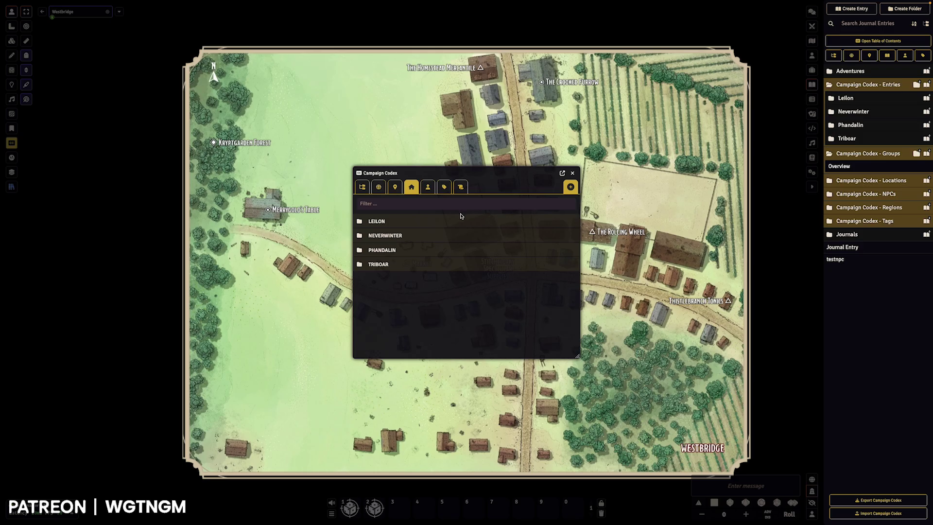
pyautogui.click(390, 224)
pyautogui.click(388, 225)
# Step: Browse the codex NPCs by expanding and collapsing the Neverwinter, Oldowlwell and Phandalin folders
pyautogui.click(427, 187)
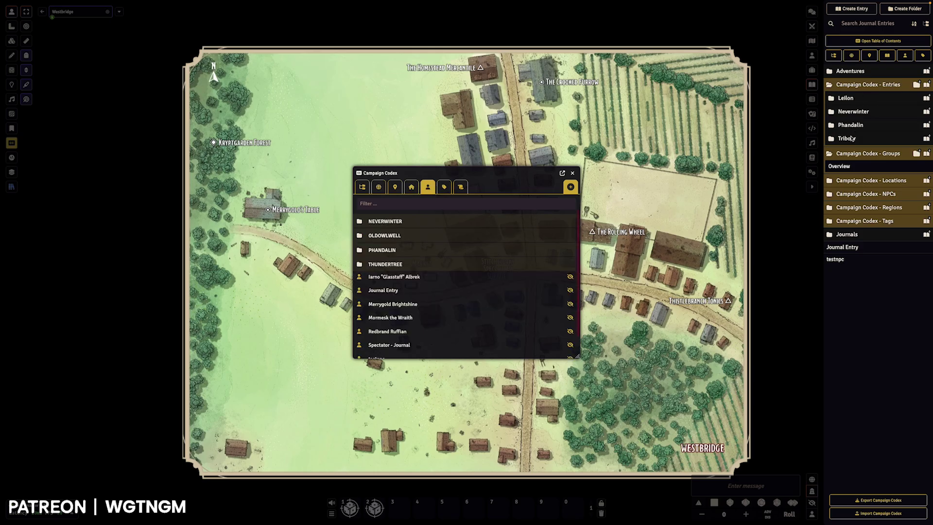
pyautogui.click(391, 222)
pyautogui.click(393, 255)
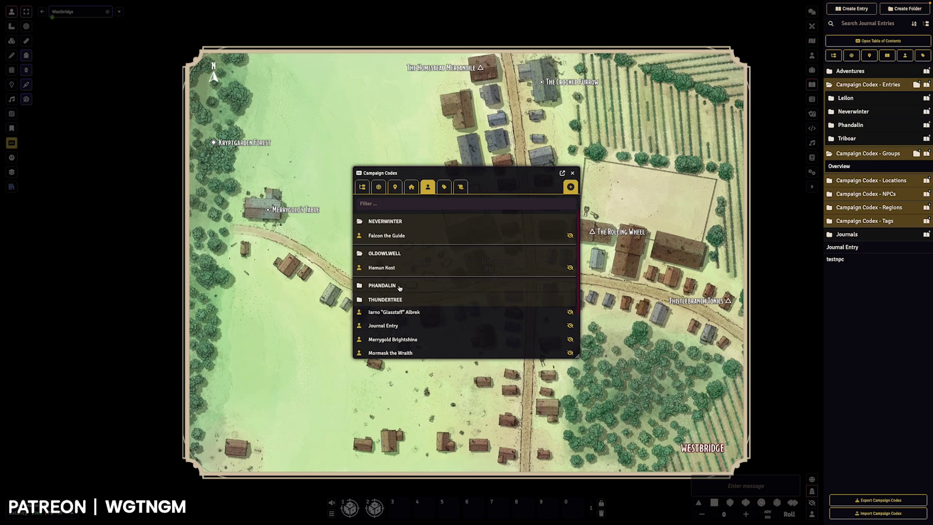
pyautogui.click(401, 288)
pyautogui.click(399, 220)
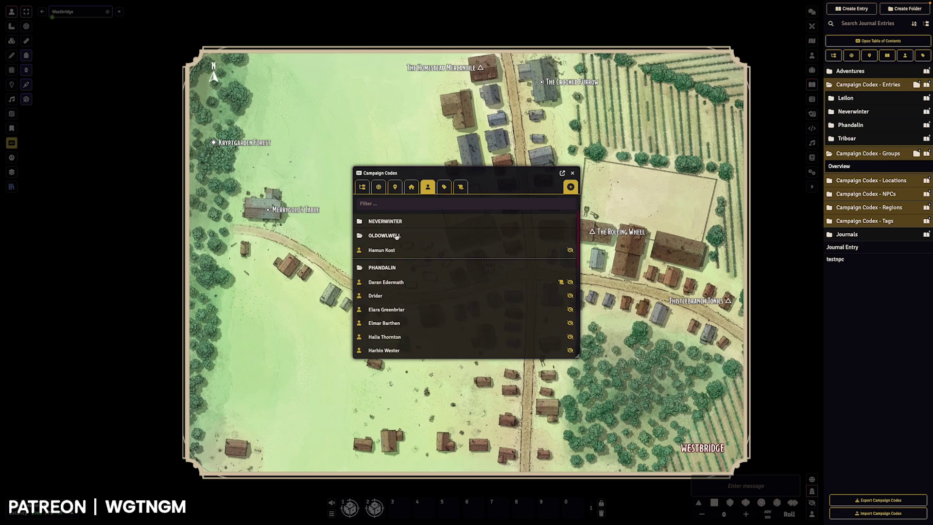
pyautogui.click(396, 236)
pyautogui.click(394, 250)
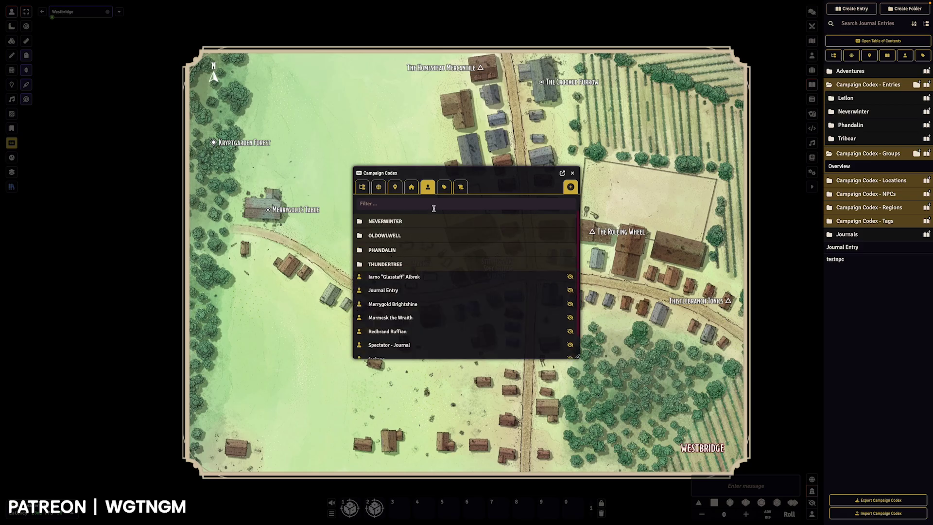
# Step: Look up the NPCs tagged Order of the Gauntlet in the codex tags, and close the Campaign Codex browser
pyautogui.click(444, 188)
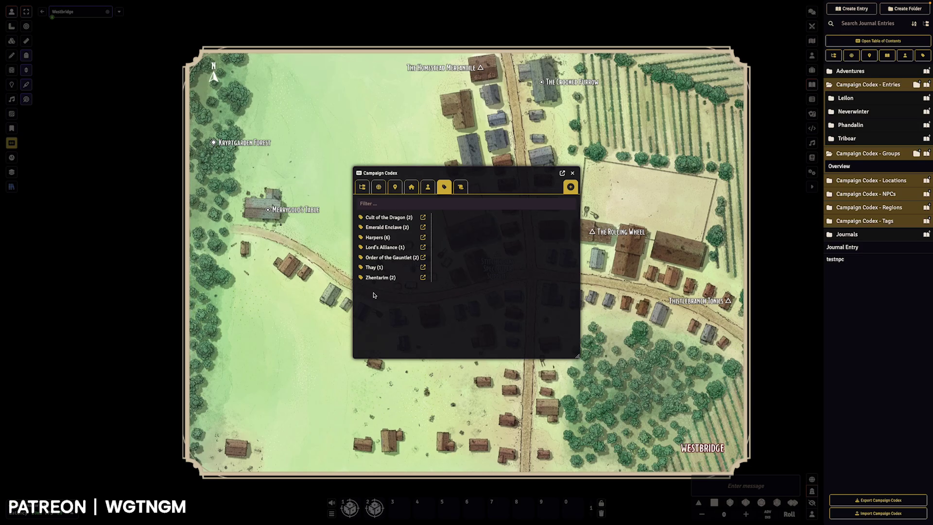
pyautogui.click(389, 258)
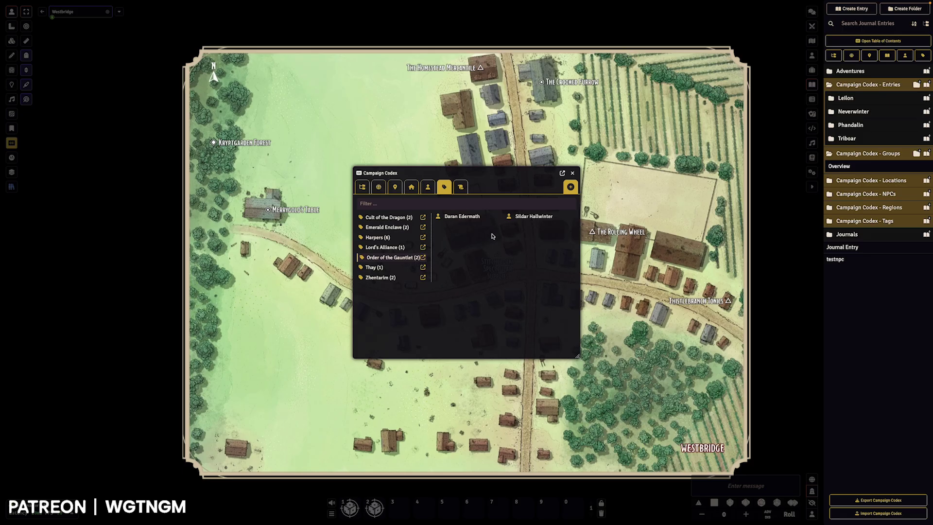
pyautogui.click(572, 174)
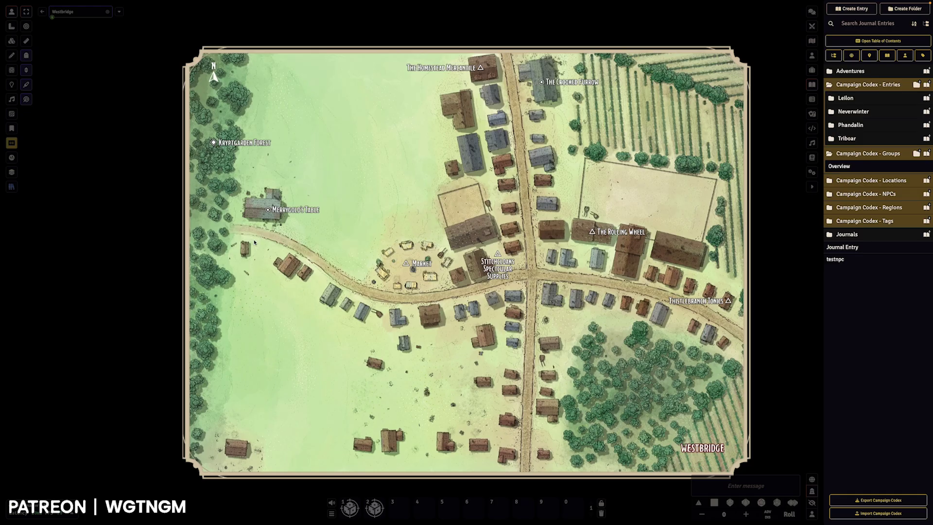
# Step: Look into the Campaign Codex browser, close it, and open the High Road journal from the Campaign Codex - Regions folder
pyautogui.click(12, 143)
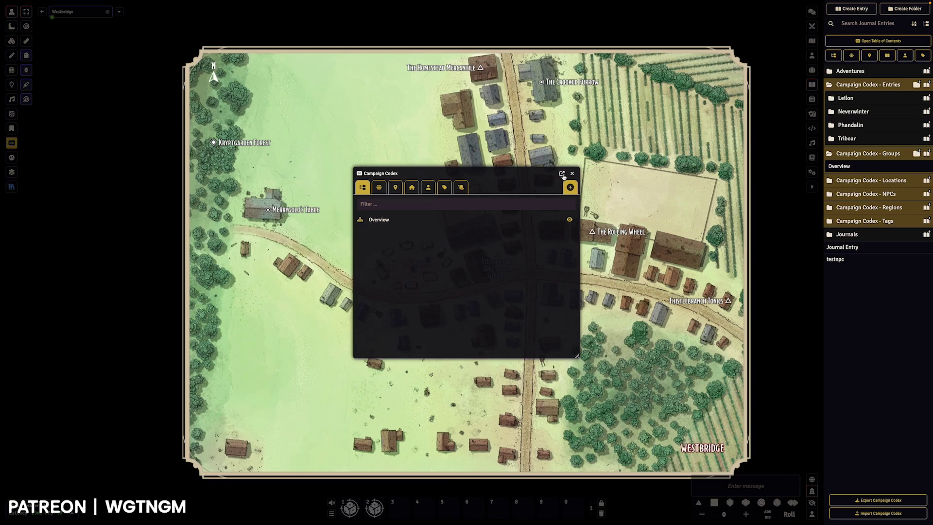
pyautogui.click(573, 174)
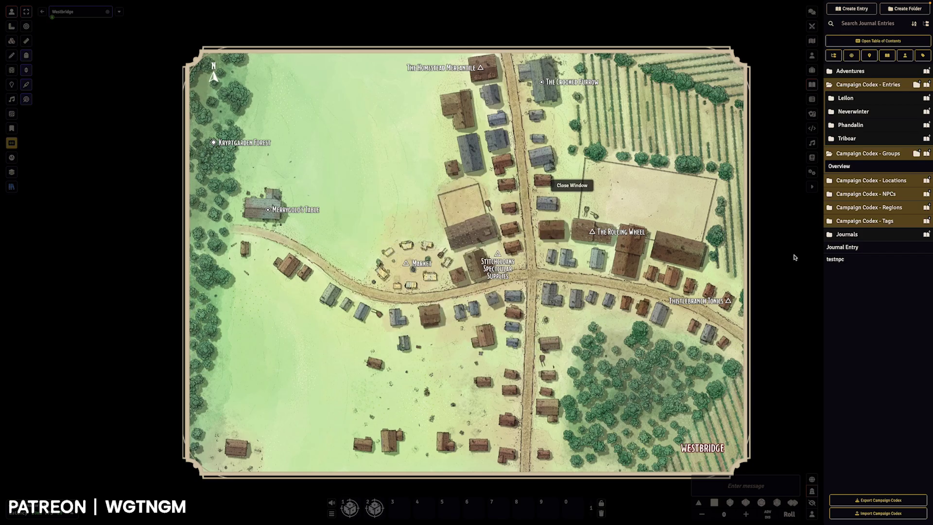
pyautogui.click(873, 208)
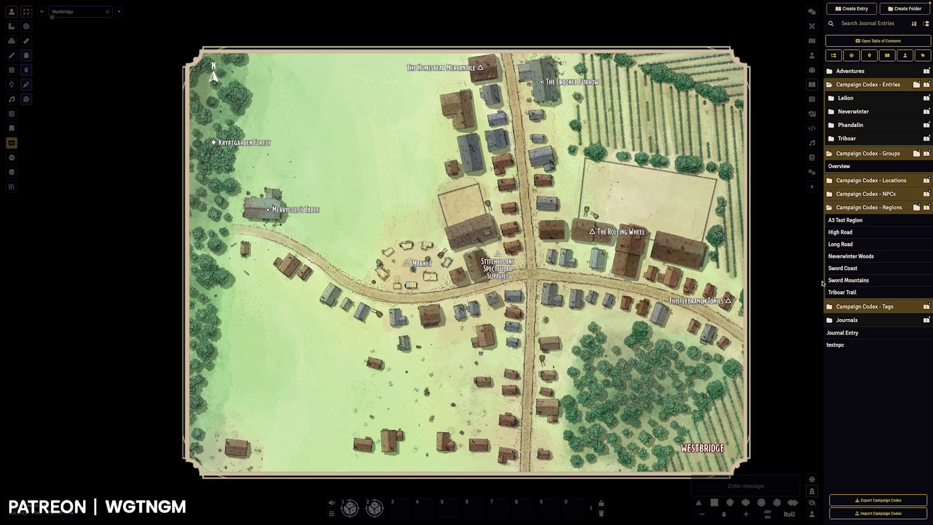
pyautogui.click(833, 237)
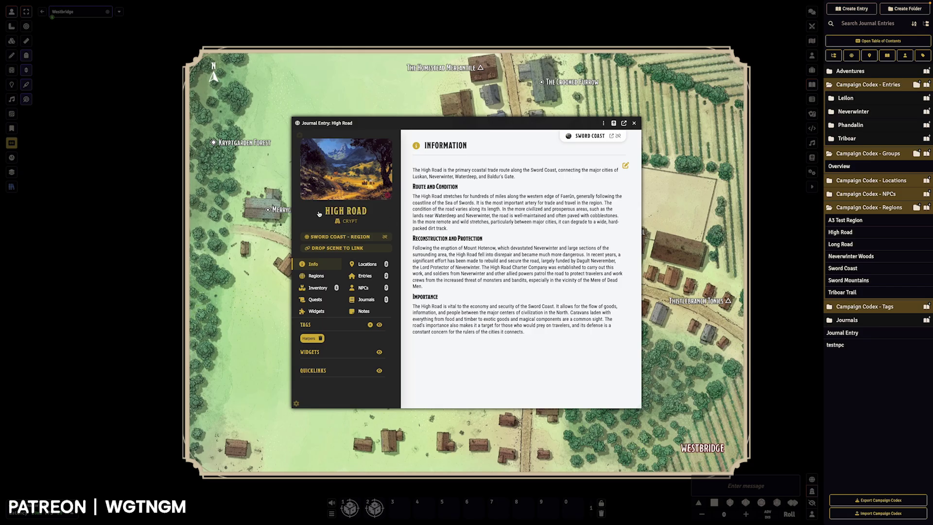
# Step: Clear the icon override beside the High Road's CRYPT label and set it back to the road icon
pyautogui.click(349, 221)
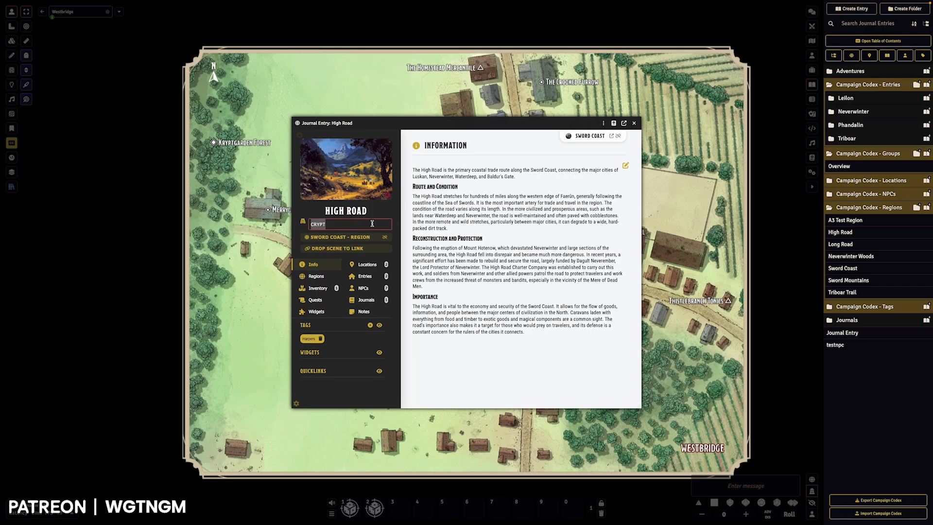
pyautogui.click(426, 225)
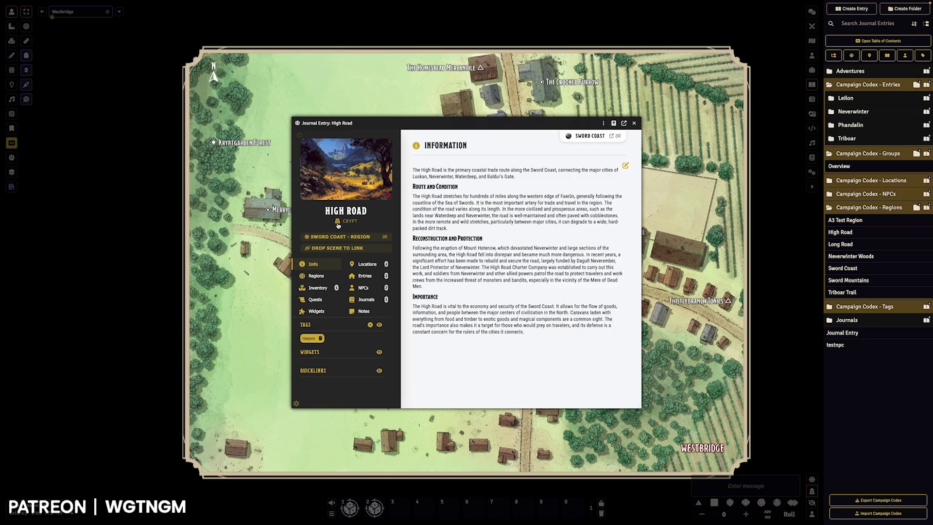
pyautogui.click(338, 222)
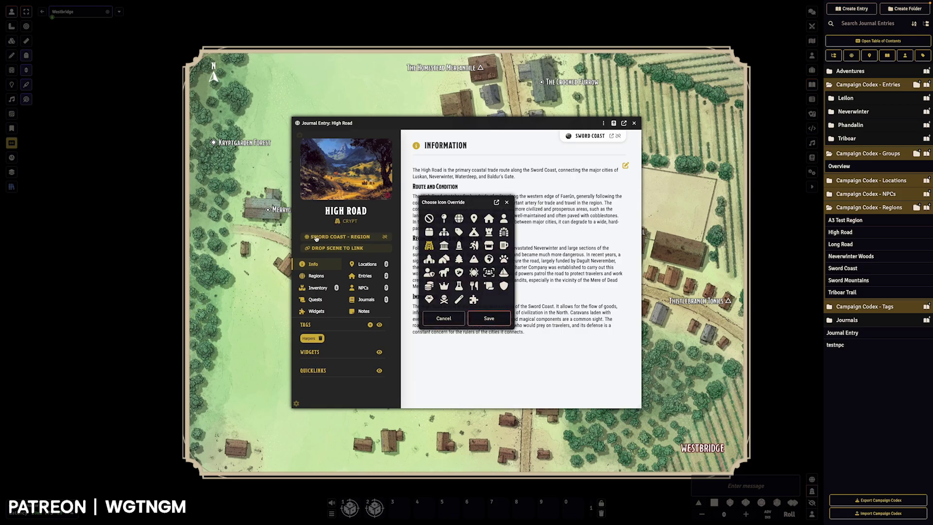
pyautogui.click(428, 218)
pyautogui.click(478, 316)
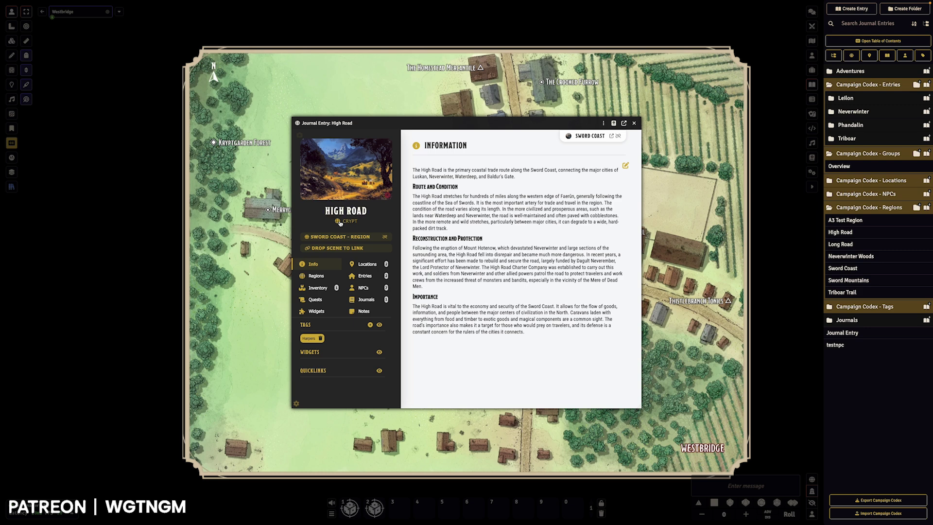
pyautogui.click(338, 221)
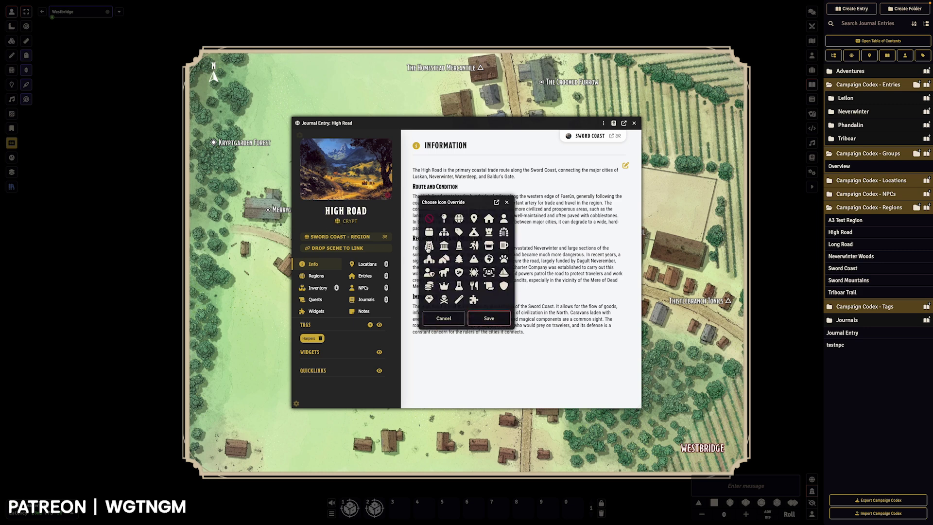
pyautogui.click(428, 246)
pyautogui.click(489, 318)
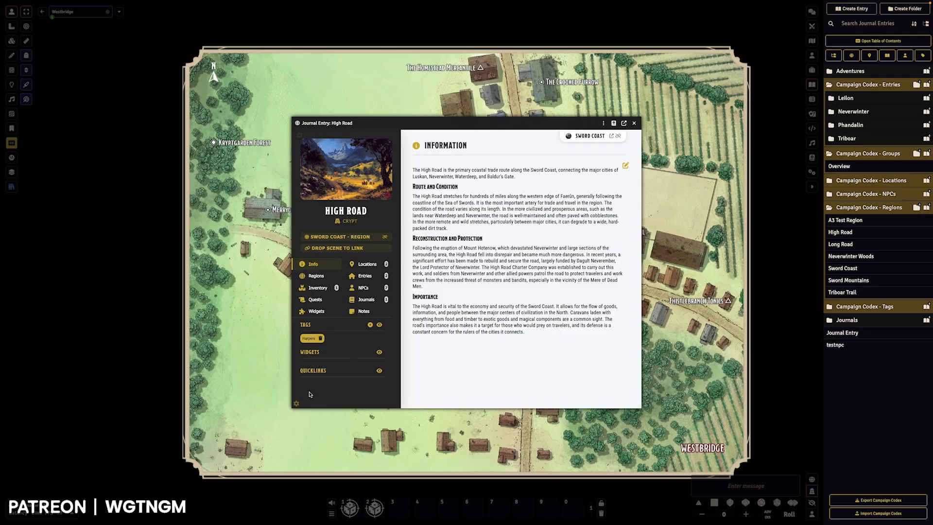
# Step: Hide the Inventory tab on the High Road sheet, save, and make the tab visible again
pyautogui.click(297, 404)
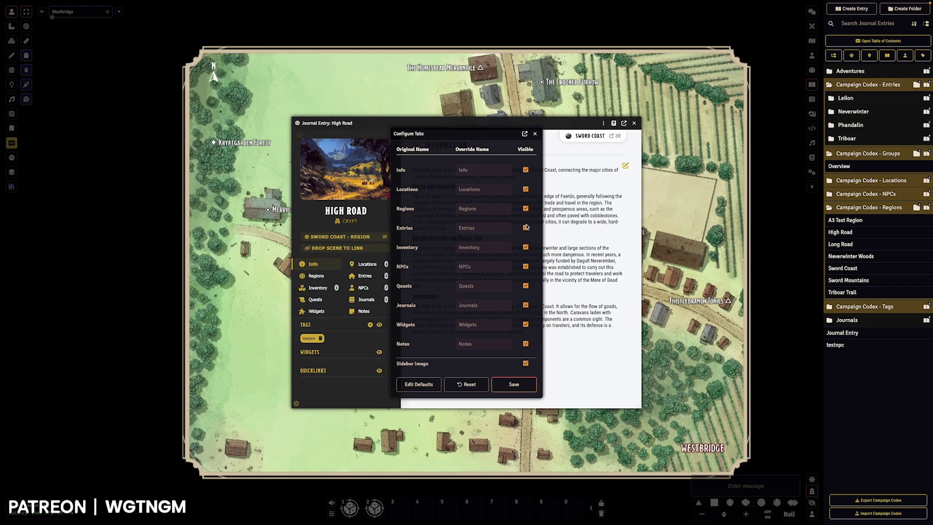
pyautogui.click(526, 246)
pyautogui.click(526, 227)
pyautogui.click(526, 228)
pyautogui.click(512, 383)
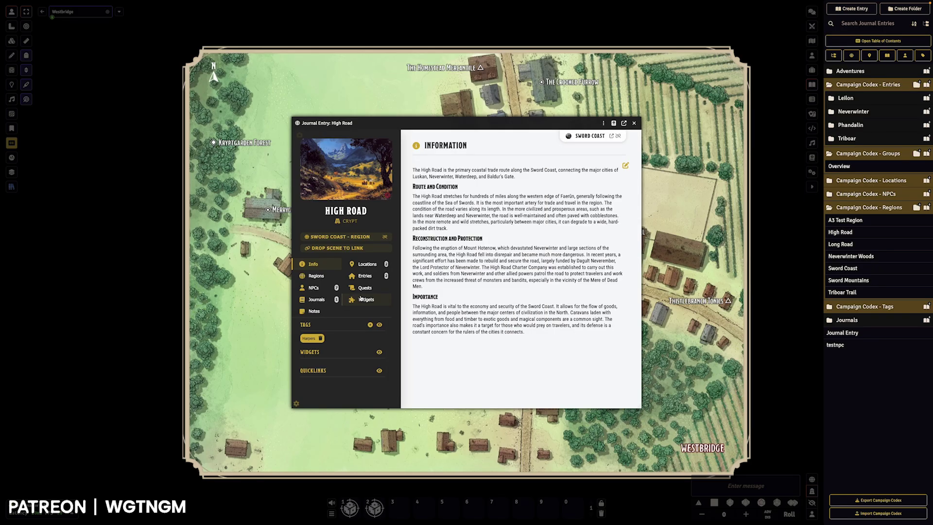
pyautogui.click(296, 404)
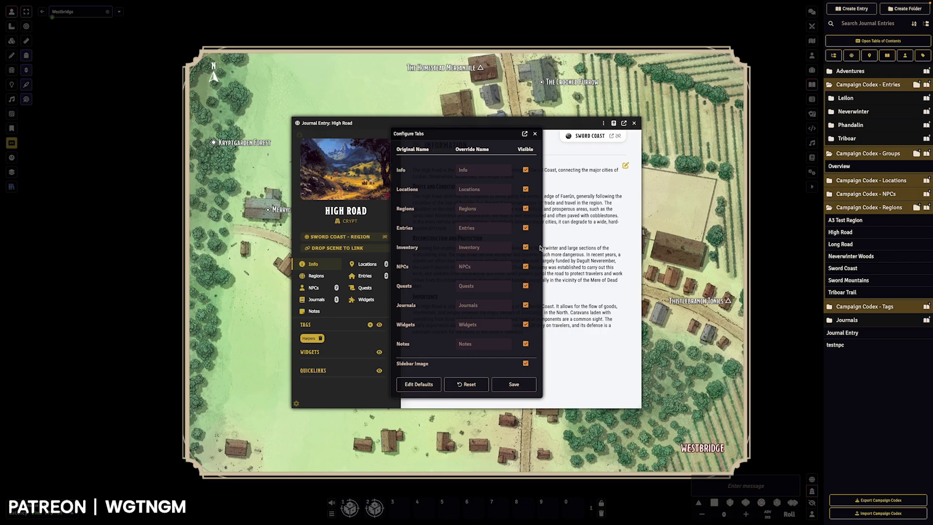
pyautogui.click(514, 384)
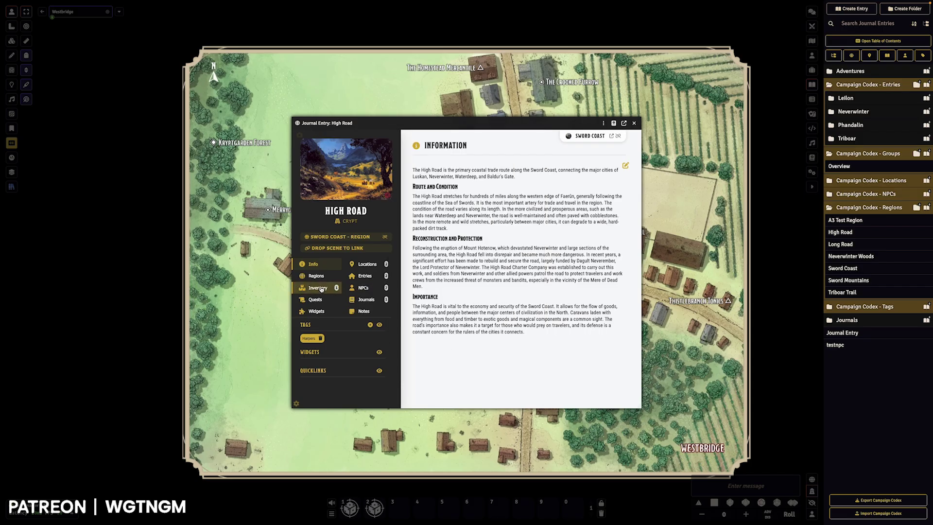
# Step: Toggle the default visibility of the Journals tab for the Npc sheet type, save the defaults, and close the tab settings
pyautogui.click(296, 403)
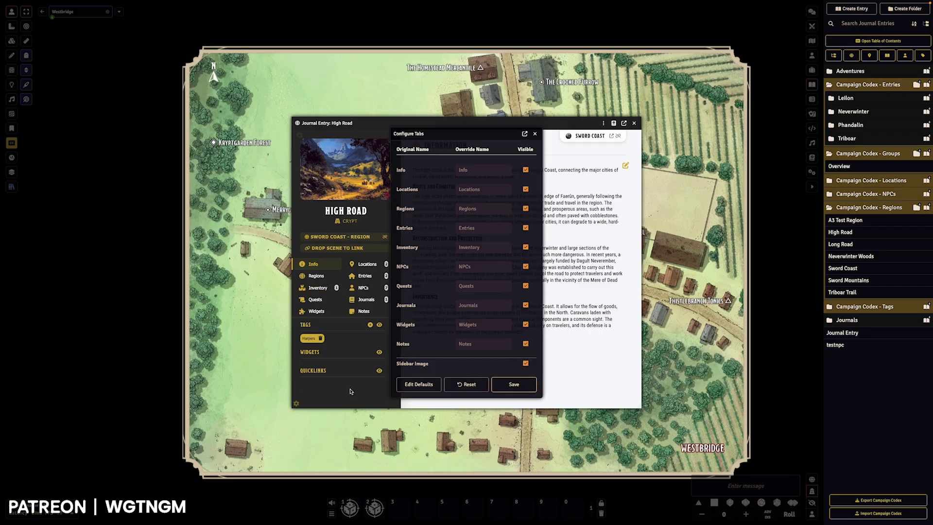
pyautogui.click(422, 384)
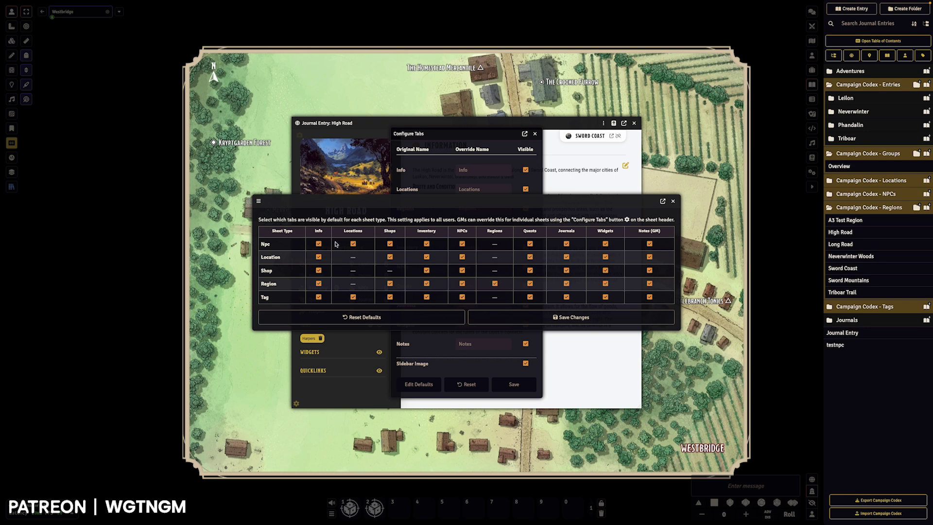
pyautogui.click(566, 244)
pyautogui.click(547, 316)
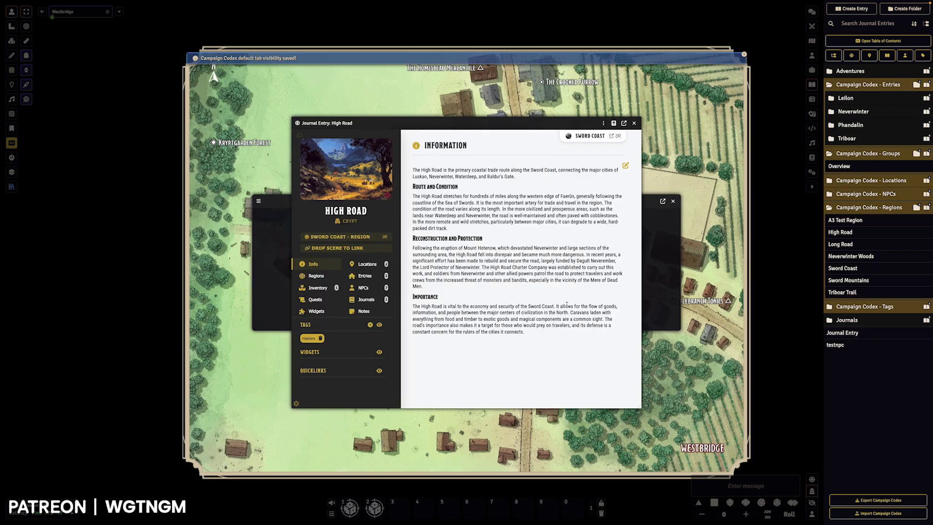
pyautogui.click(536, 132)
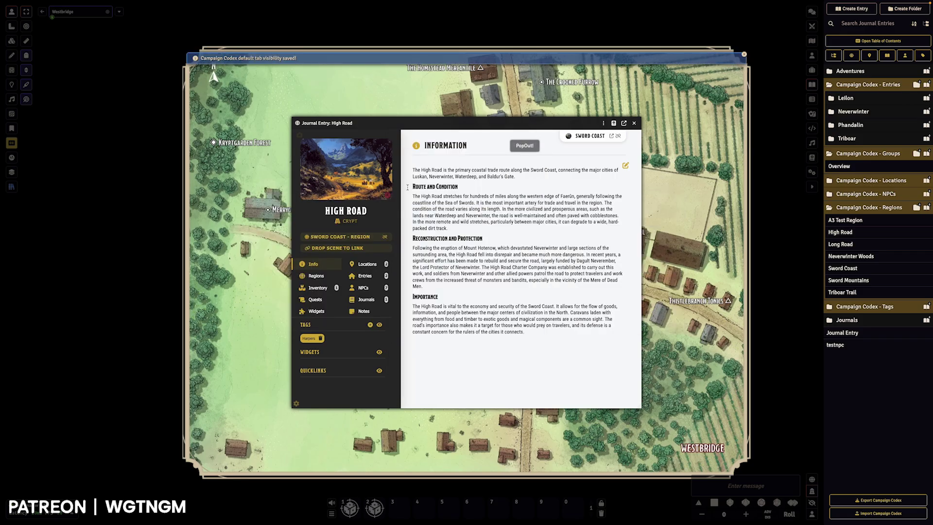
# Step: Show the High Road's inventory and switch Loot Mode on and off again
pyautogui.click(309, 287)
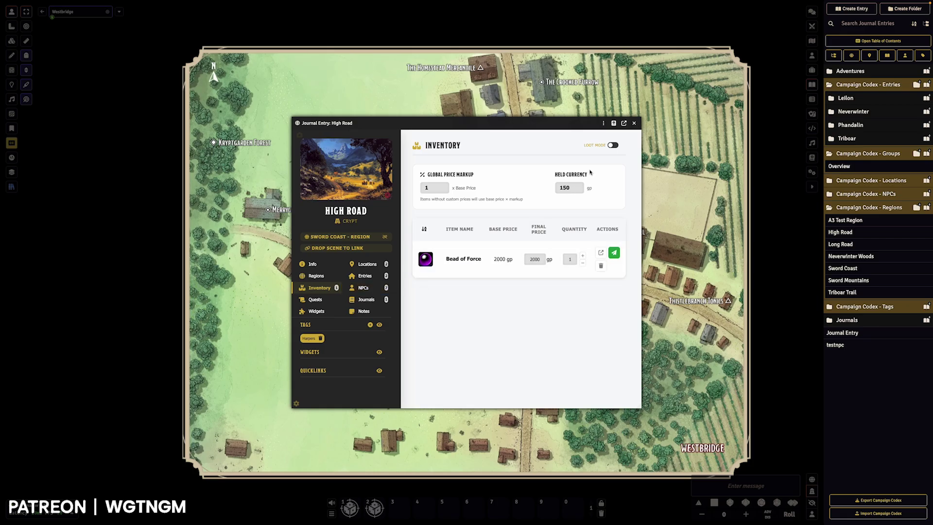
pyautogui.click(611, 145)
pyautogui.click(611, 146)
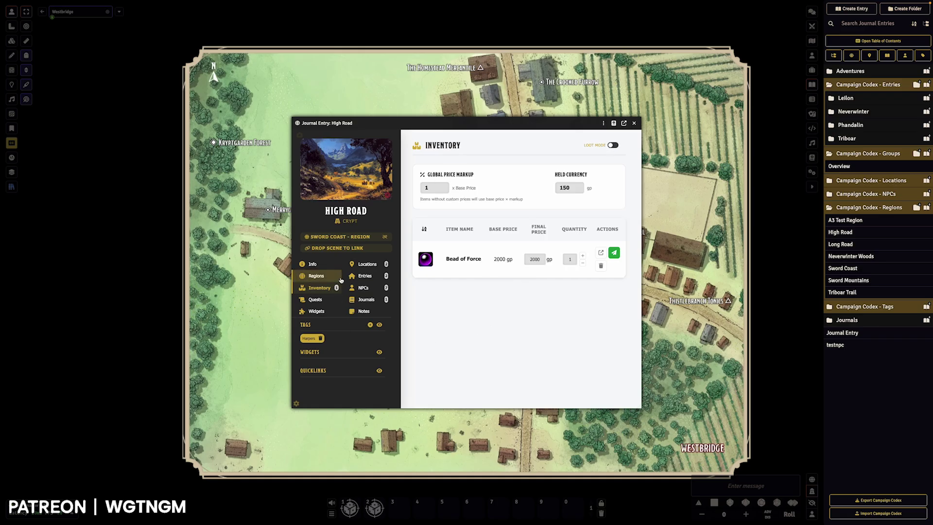
# Step: Add a networkGraph widget to the High Road journal and set the graph's depth to 1
pyautogui.click(316, 313)
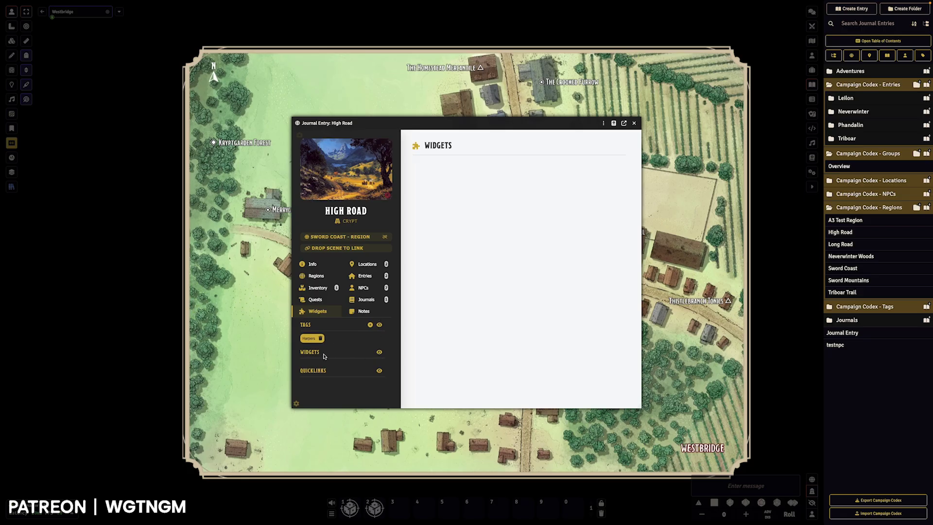
pyautogui.click(379, 352)
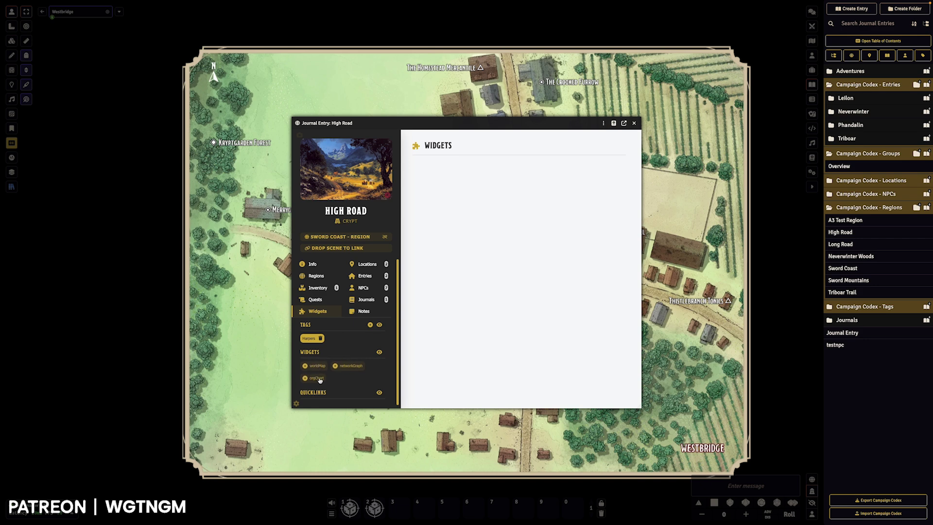
pyautogui.click(351, 366)
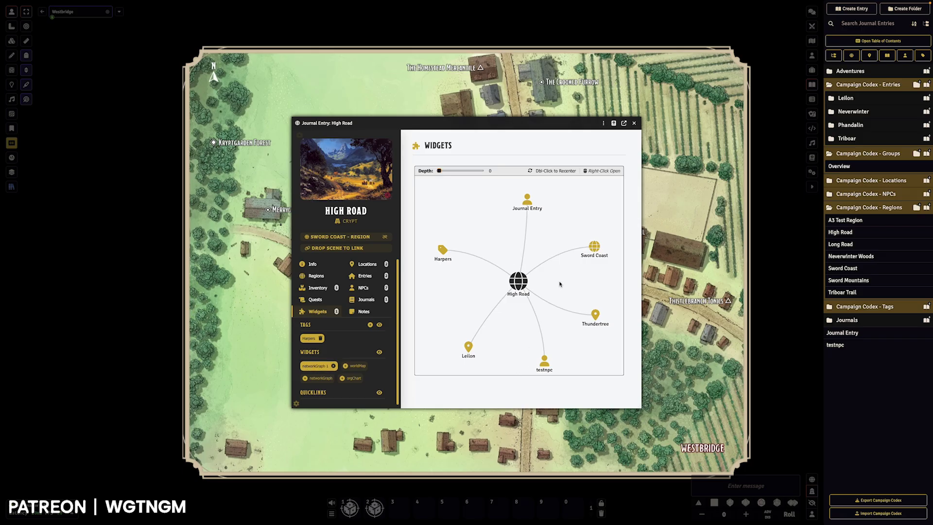
pyautogui.moveTo(560, 284); pyautogui.dragTo(550, 274)
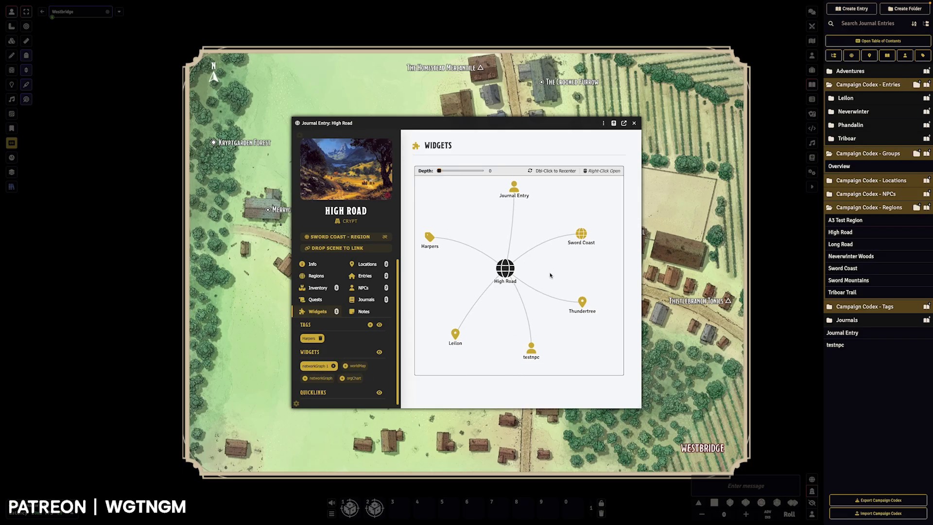
pyautogui.moveTo(440, 172); pyautogui.dragTo(454, 173)
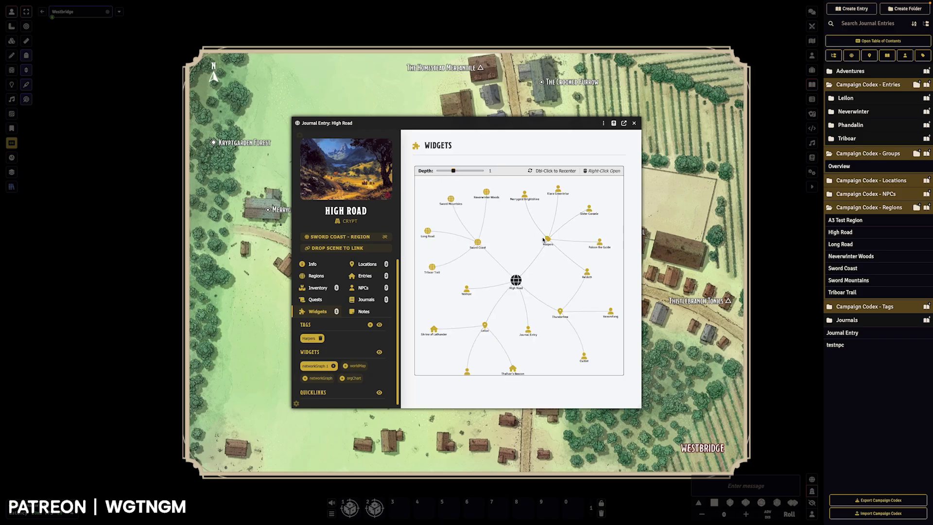
# Step: Recentre the network graph on the Harpers tag, look into the journal of a linked NPC just above it, and close that journal
pyautogui.doubleClick(547, 239)
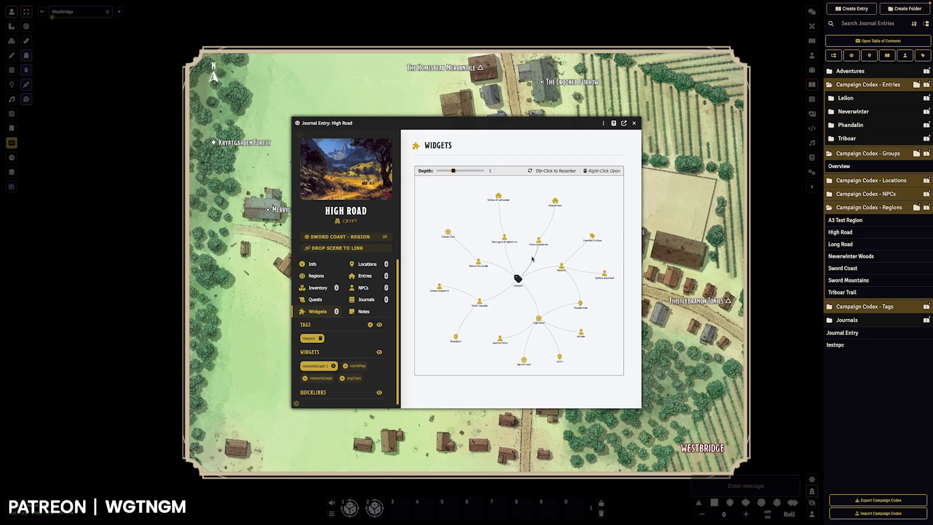
pyautogui.rightClick(538, 240)
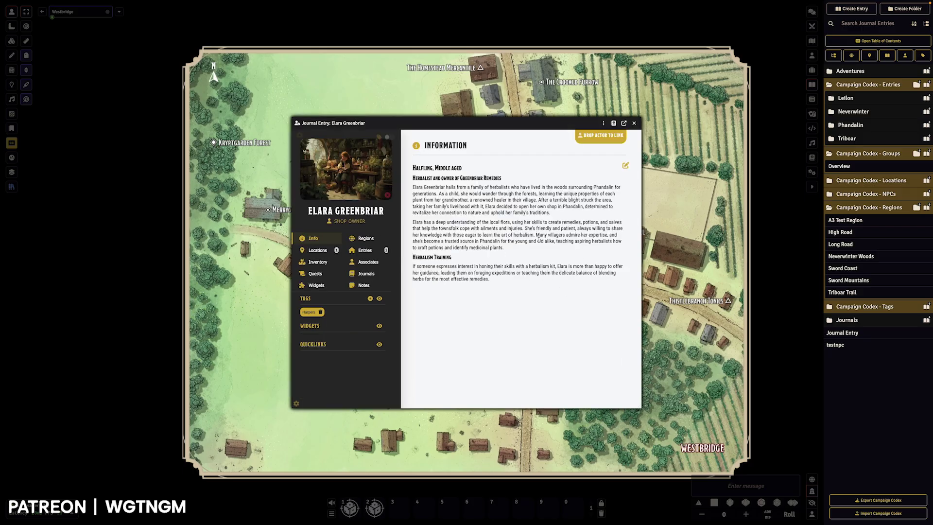
pyautogui.click(634, 123)
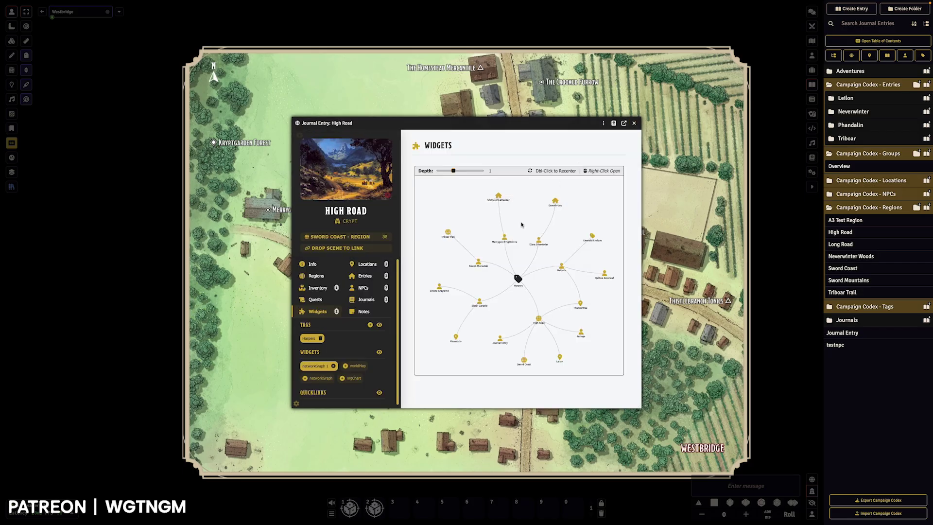
# Step: Deactivate the networkGraph widget and delete it from the High Road journal
pyautogui.click(334, 366)
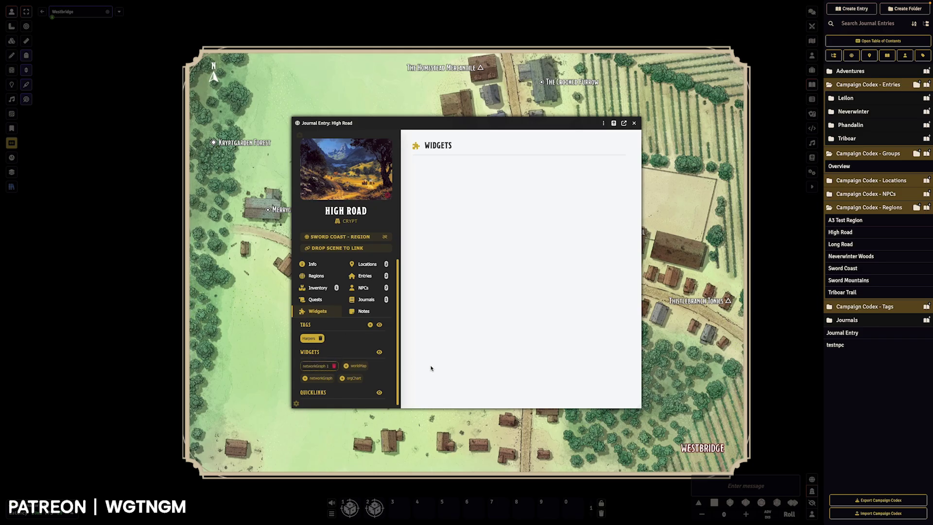
pyautogui.click(333, 365)
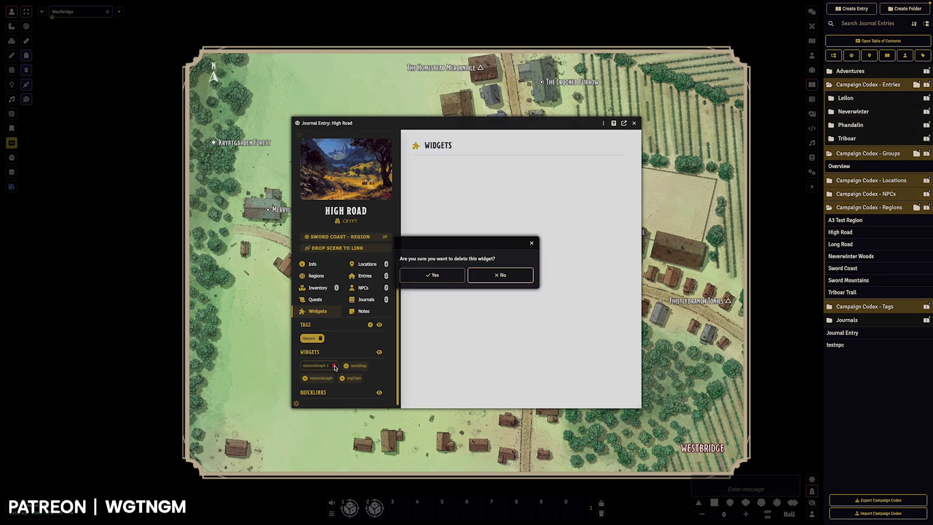
pyautogui.click(424, 282)
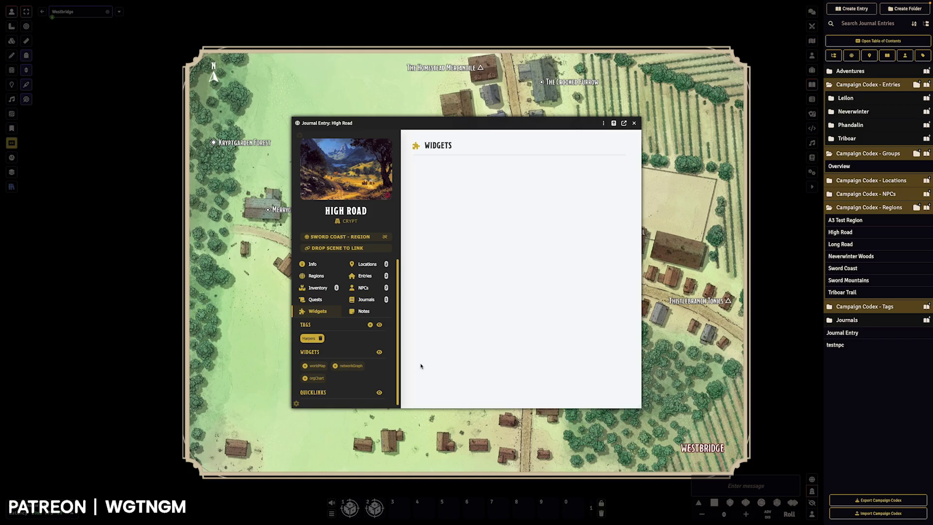
# Step: Add an orgChart widget to the High Road journal and check the journal's NPCs list against the chart
pyautogui.click(315, 378)
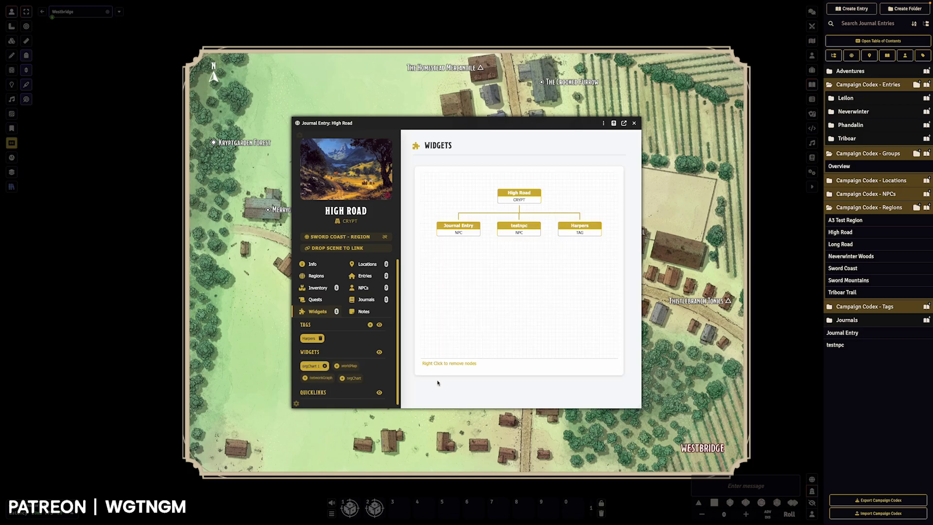
pyautogui.click(363, 288)
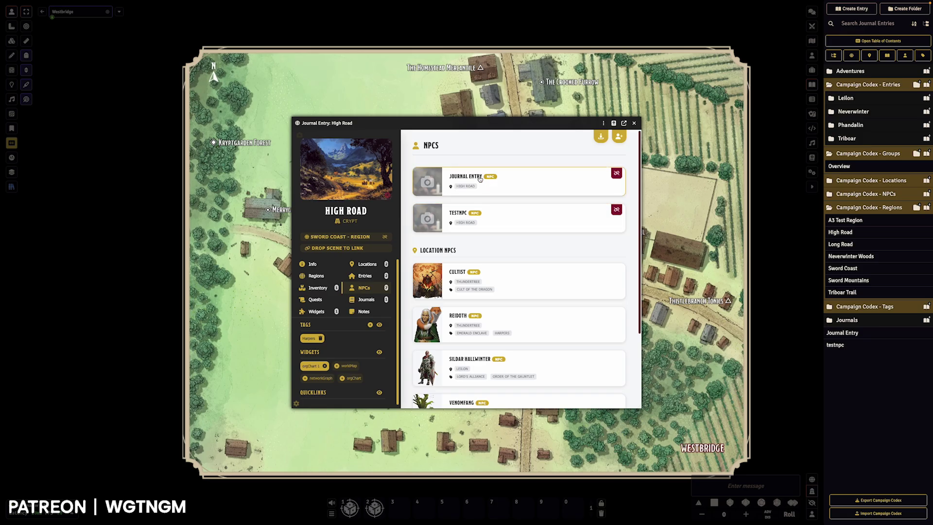
pyautogui.scroll(-2, 484, 221)
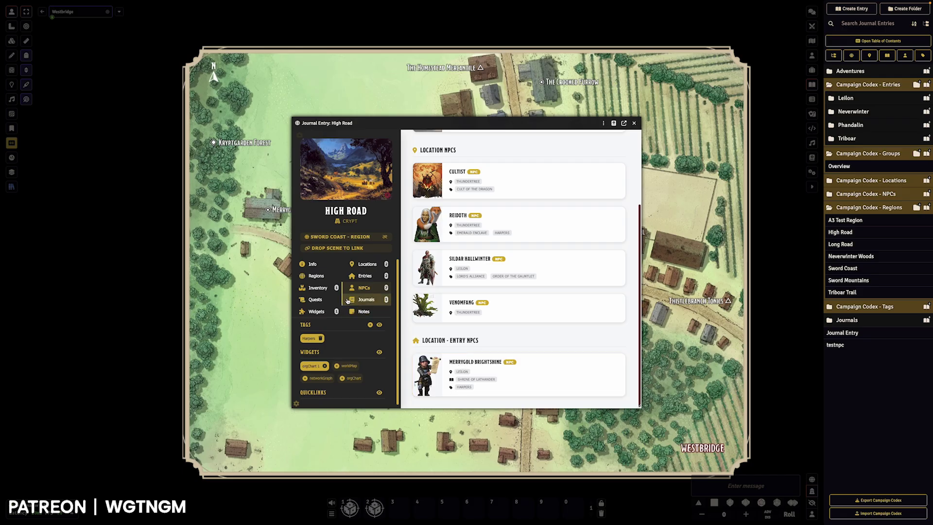
pyautogui.click(316, 311)
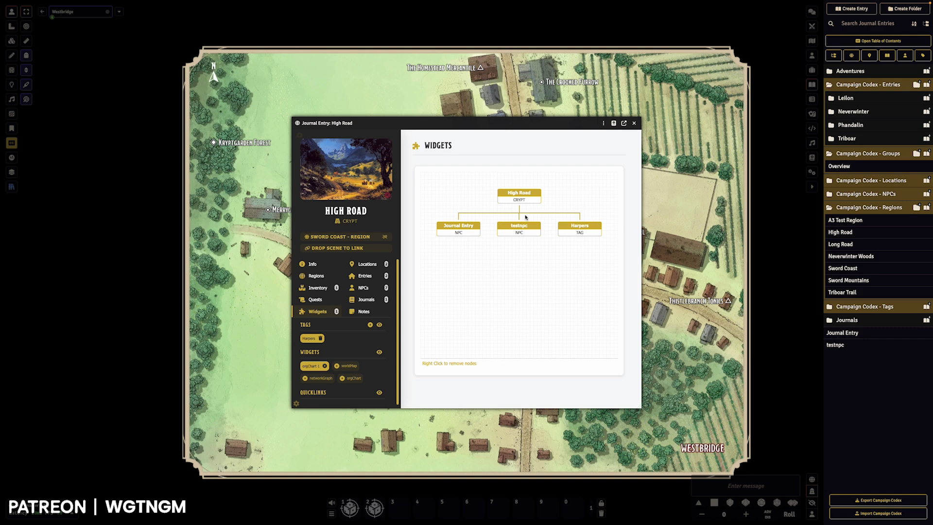
# Step: Rearrange the org chart into a single chain of testnpc, Harpers and Journal Entry under High Road, and remove the Journal Entry and Harpers nodes
pyautogui.moveTo(533, 242); pyautogui.dragTo(531, 270)
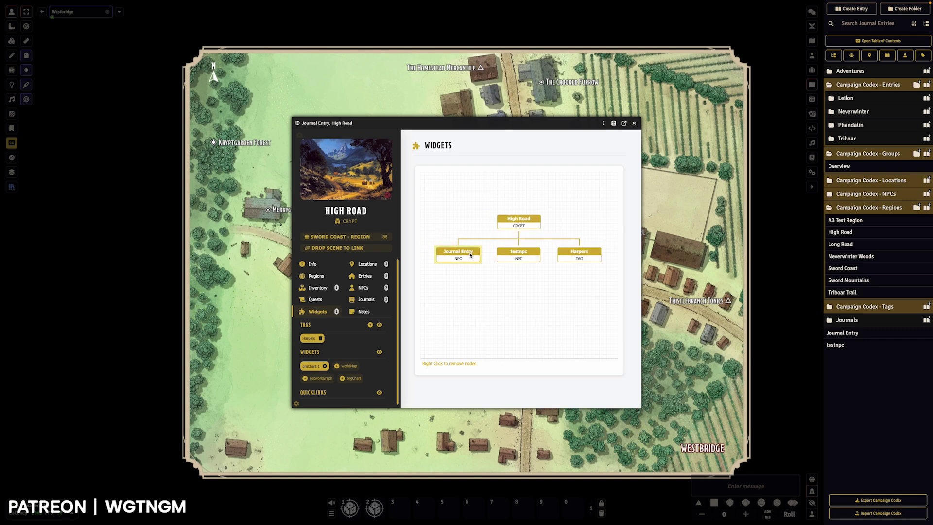
pyautogui.moveTo(578, 254); pyautogui.dragTo(558, 286)
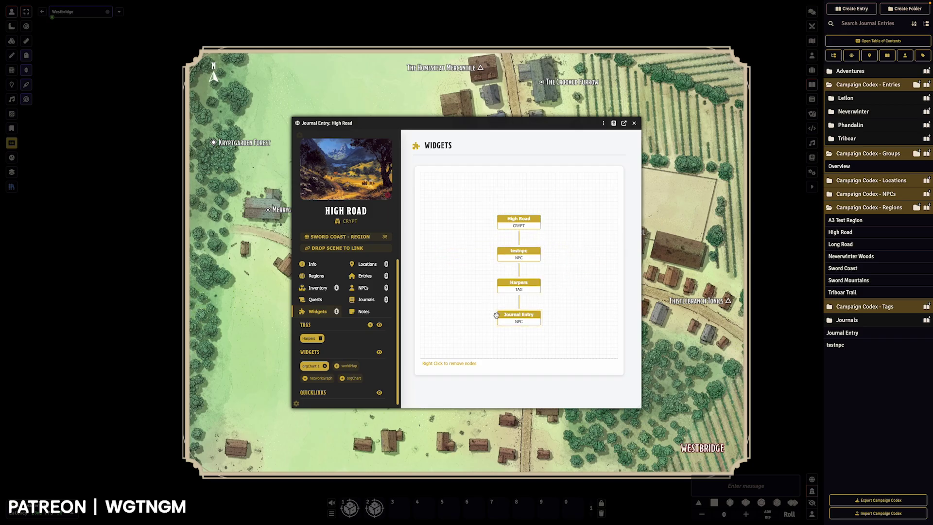
pyautogui.rightClick(524, 318)
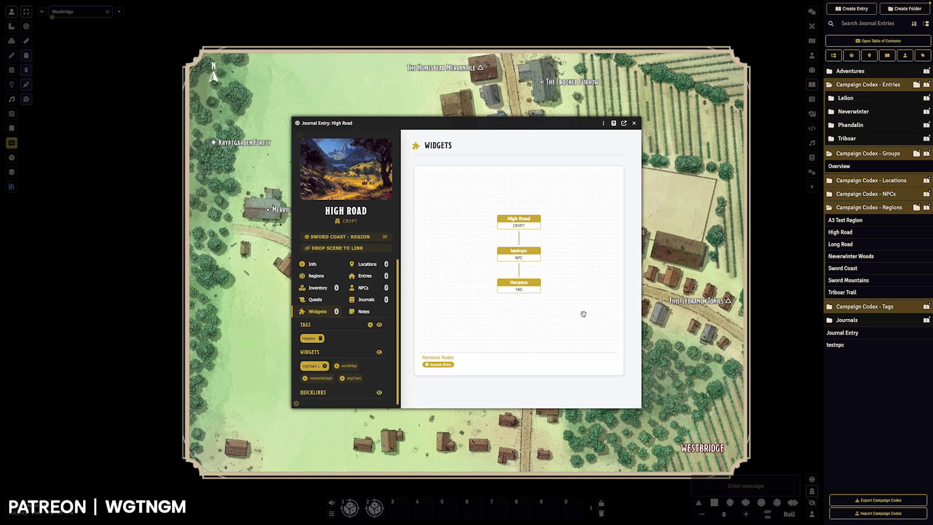
pyautogui.rightClick(523, 287)
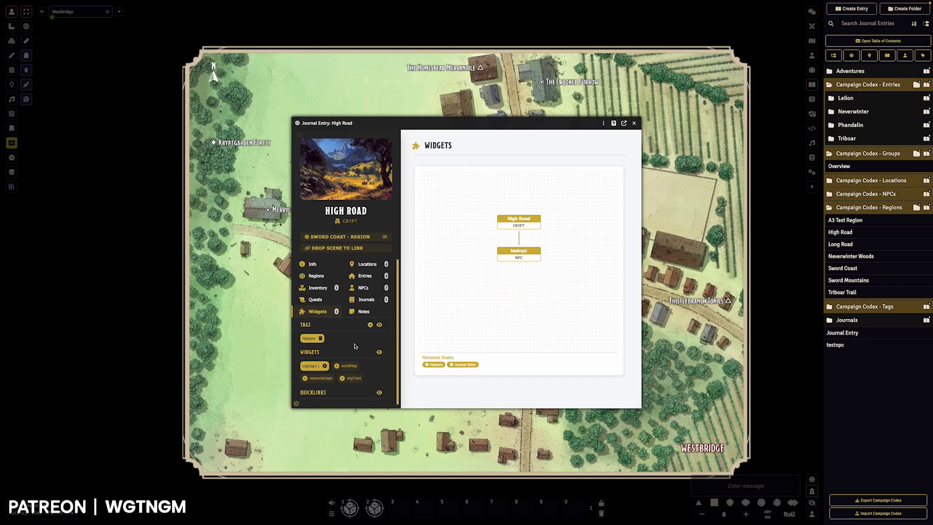
# Step: Deactivate the orgChart widget and add a worldMap widget showing a map image from the uploads maps folder
pyautogui.click(325, 367)
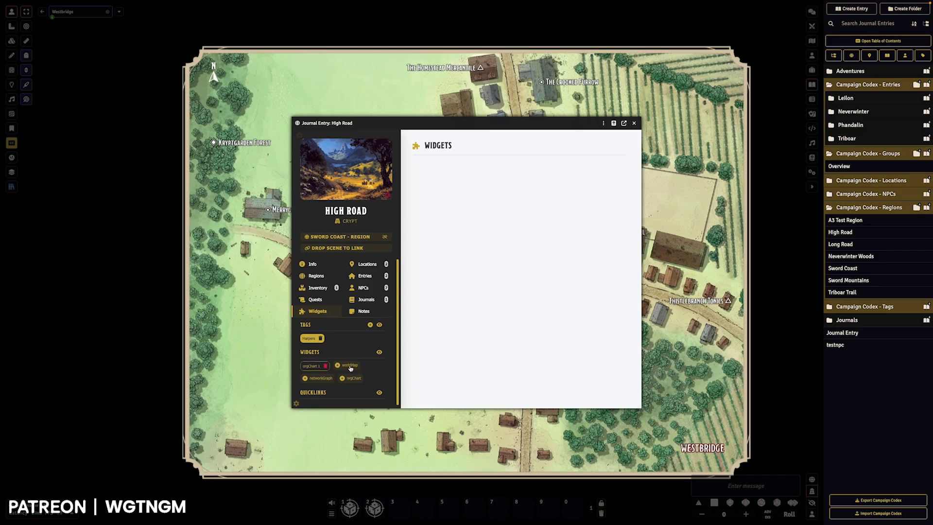
pyautogui.click(349, 366)
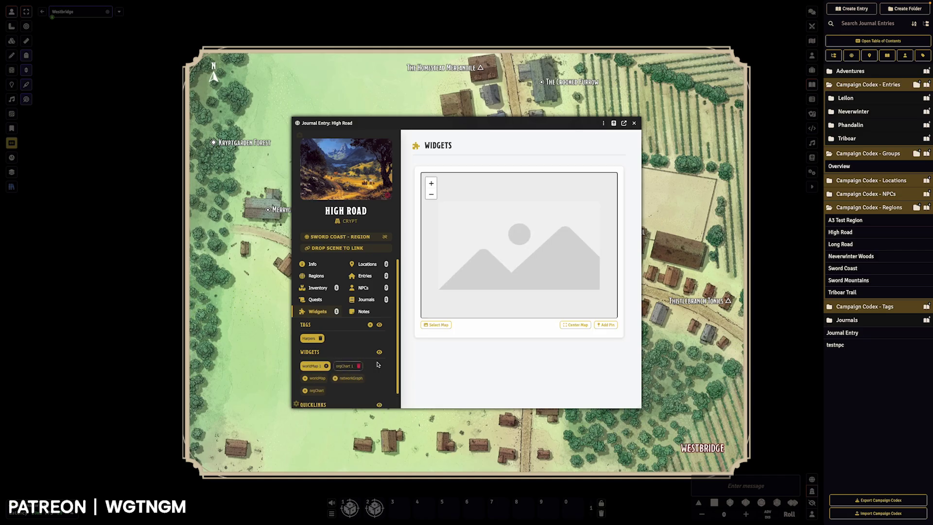
pyautogui.click(437, 324)
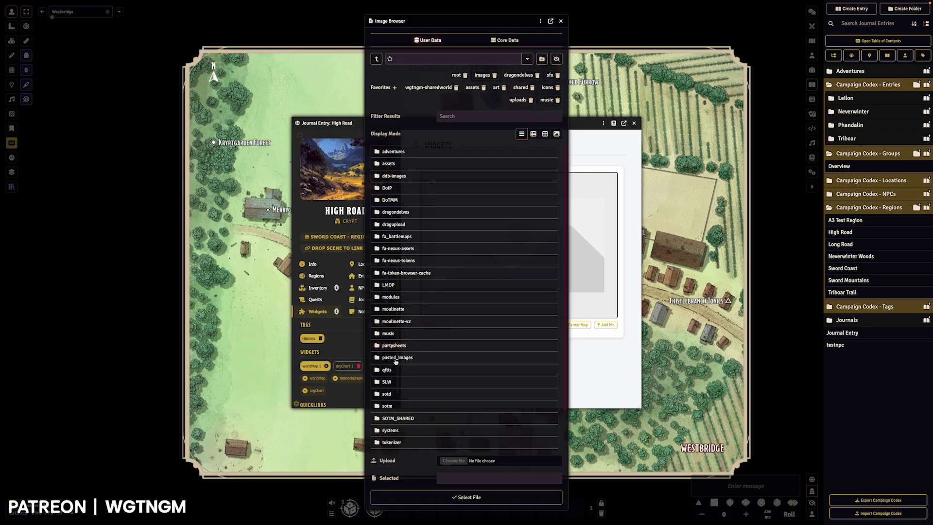
pyautogui.scroll(-3, 396, 361)
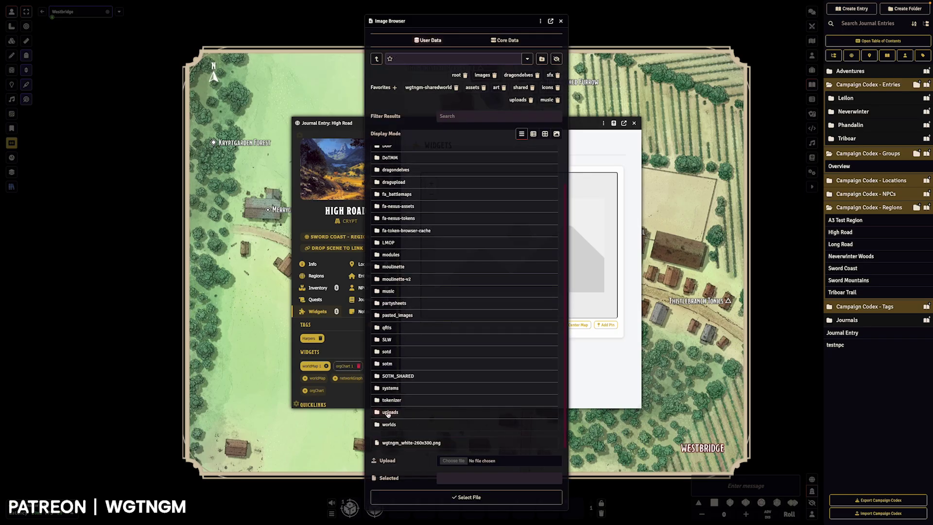
pyautogui.click(390, 412)
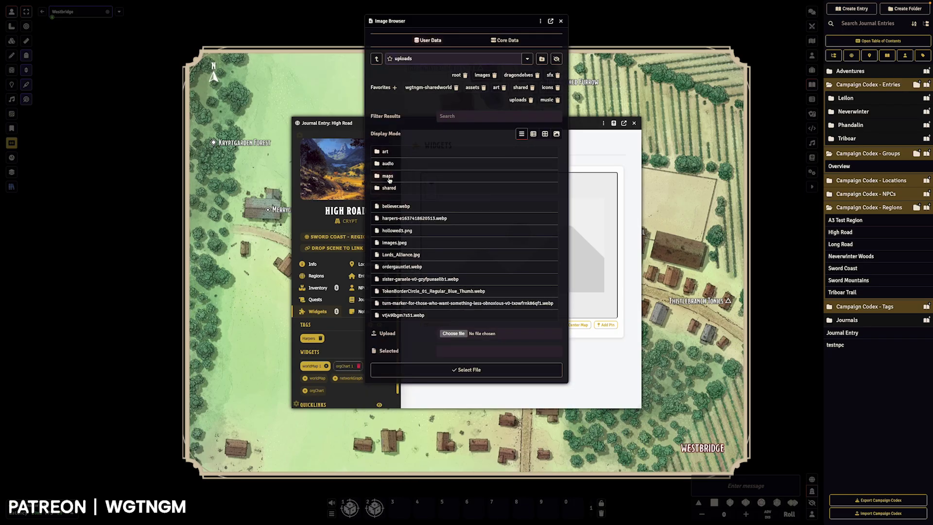
pyautogui.click(389, 177)
pyautogui.click(409, 170)
pyautogui.click(439, 236)
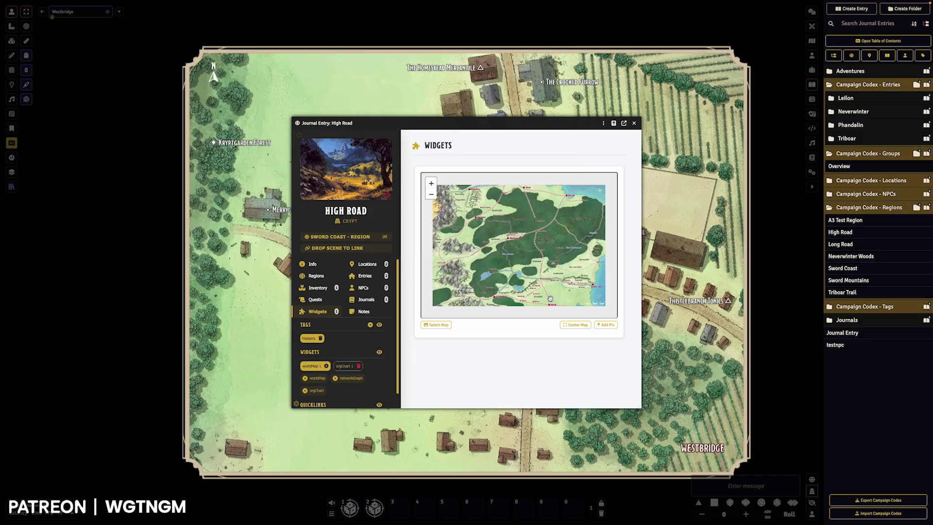
# Step: Add a manual pin near the centre of the world map and set its pin type to Item
pyautogui.click(605, 324)
pyautogui.click(520, 242)
pyautogui.click(476, 247)
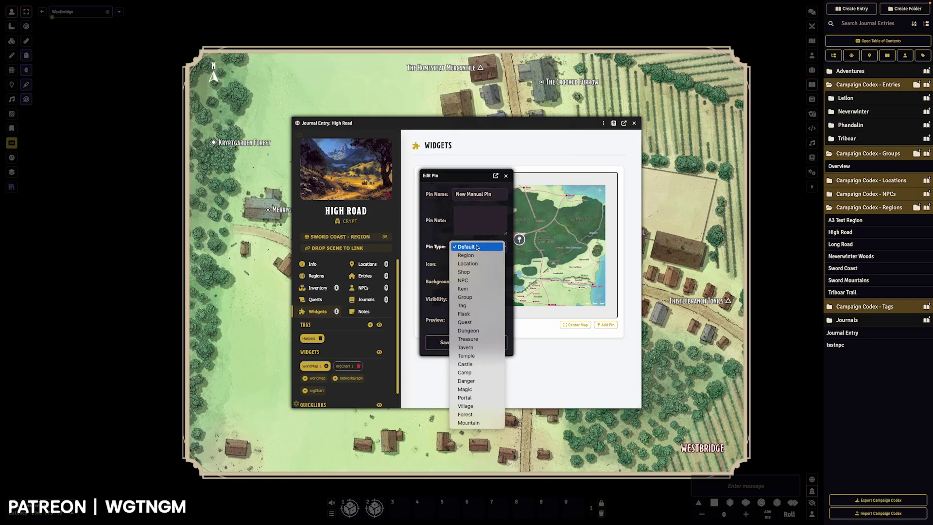
pyautogui.click(462, 289)
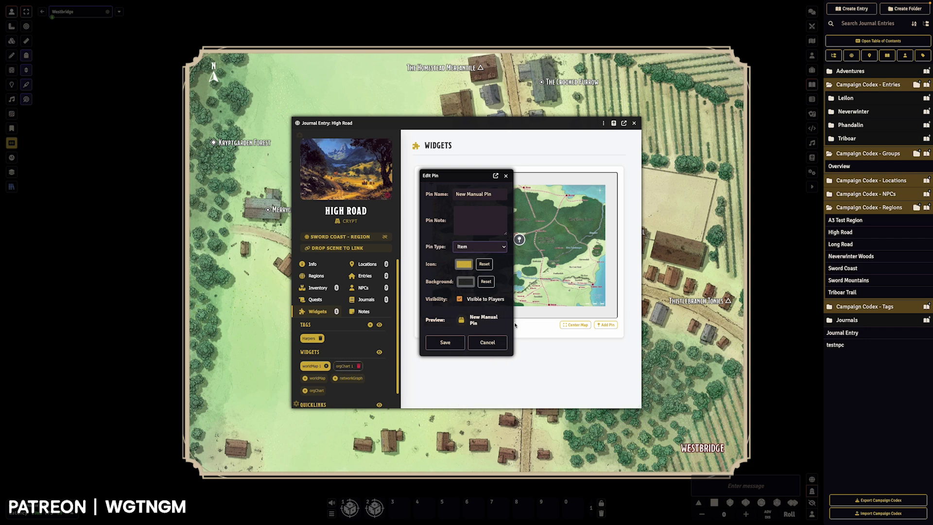
pyautogui.click(446, 343)
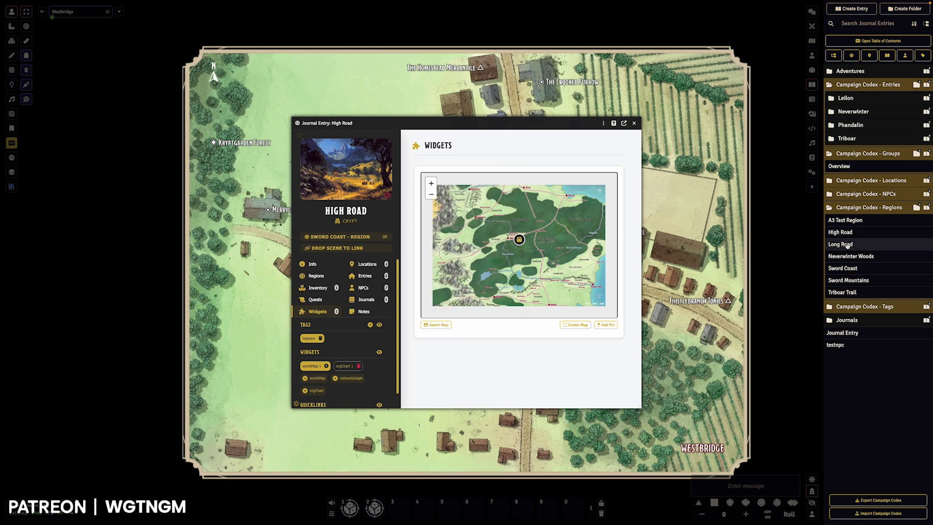
# Step: Pin the Long Road journal to the map's upper-left area, check its linked journal and pin settings, and close the High Road journal
pyautogui.moveTo(847, 245); pyautogui.dragTo(475, 203)
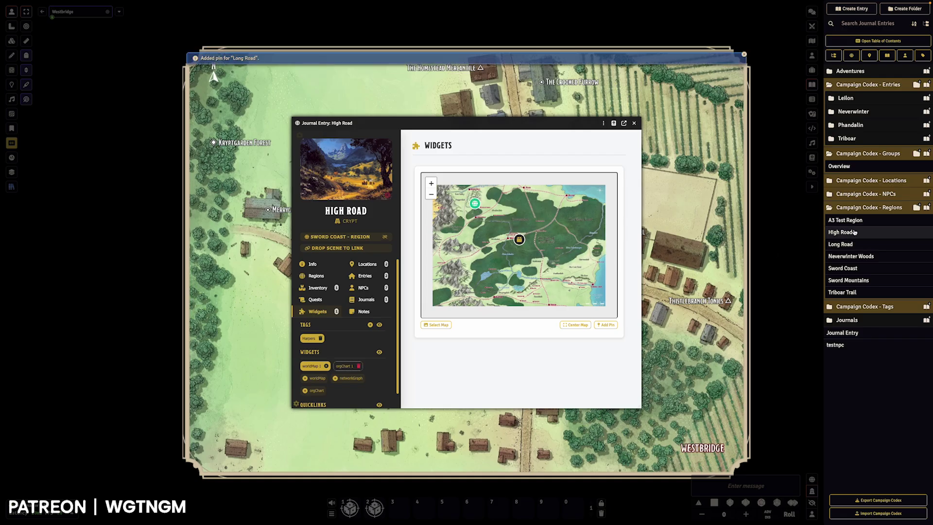
pyautogui.click(475, 203)
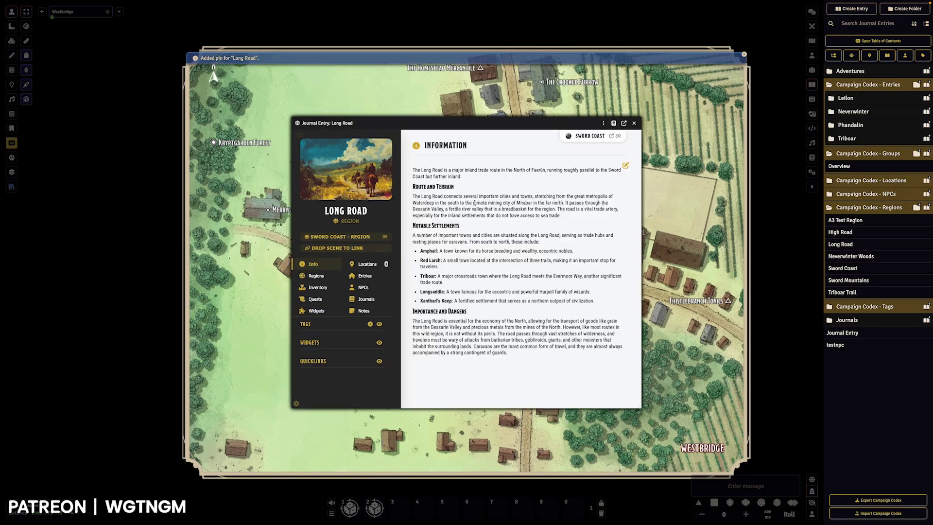
pyautogui.click(633, 123)
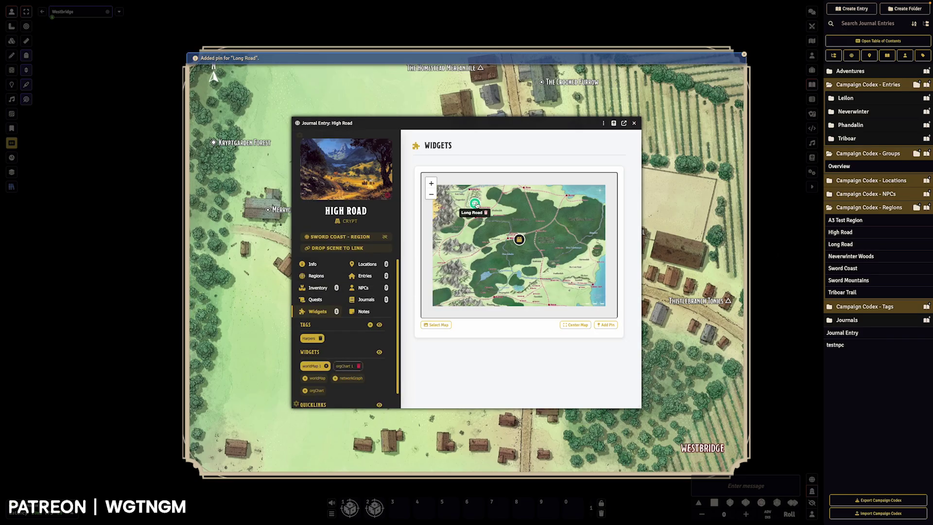
pyautogui.rightClick(472, 203)
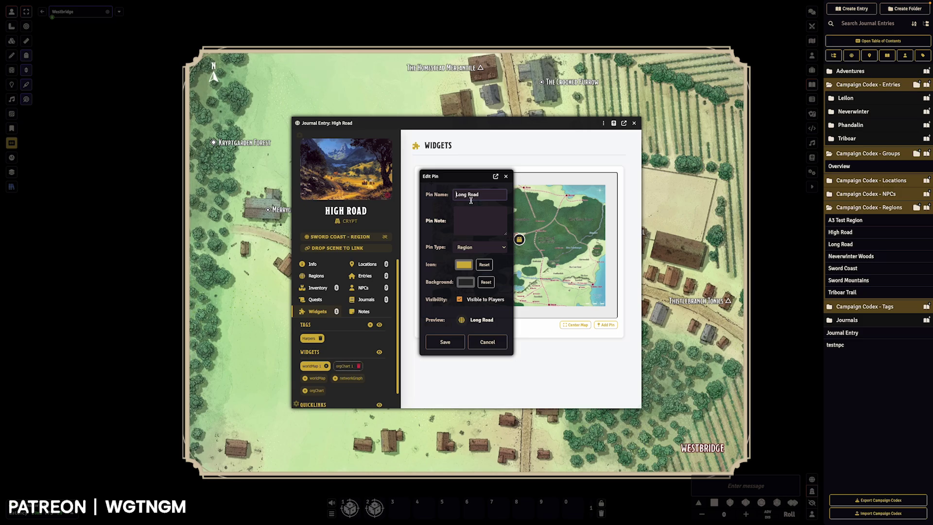
pyautogui.click(505, 176)
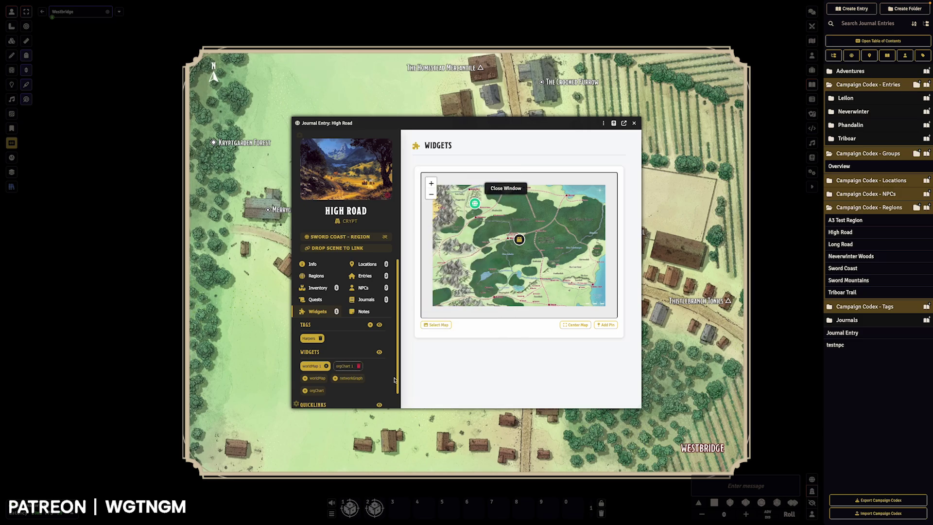
pyautogui.click(634, 125)
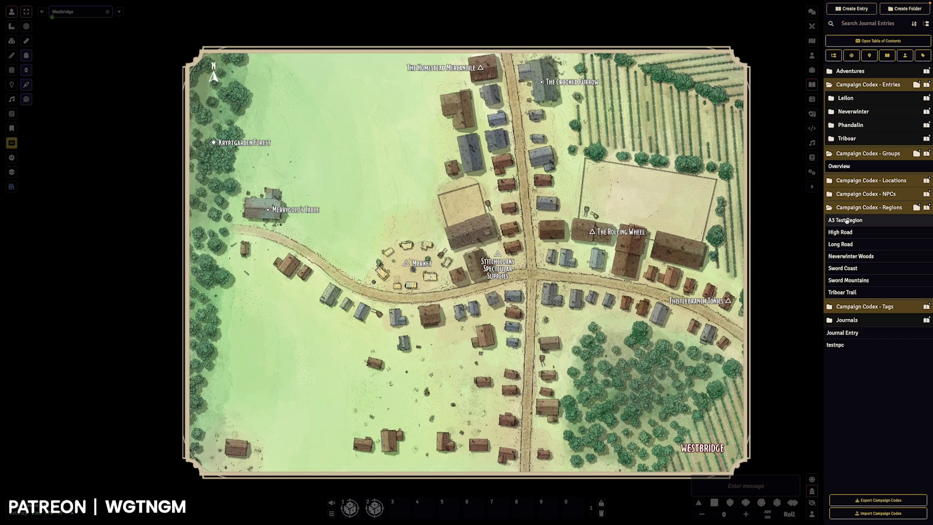
# Step: Open the A3 Test Region journal and place it as a map note on the open field east of Merrygold's Table
pyautogui.click(846, 221)
pyautogui.moveTo(486, 126); pyautogui.dragTo(797, 214)
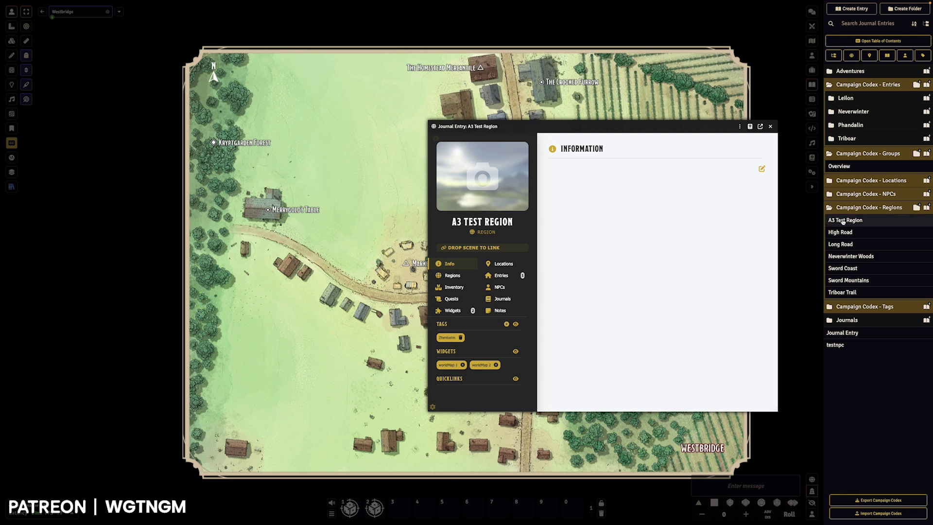
pyautogui.moveTo(844, 222); pyautogui.dragTo(367, 205)
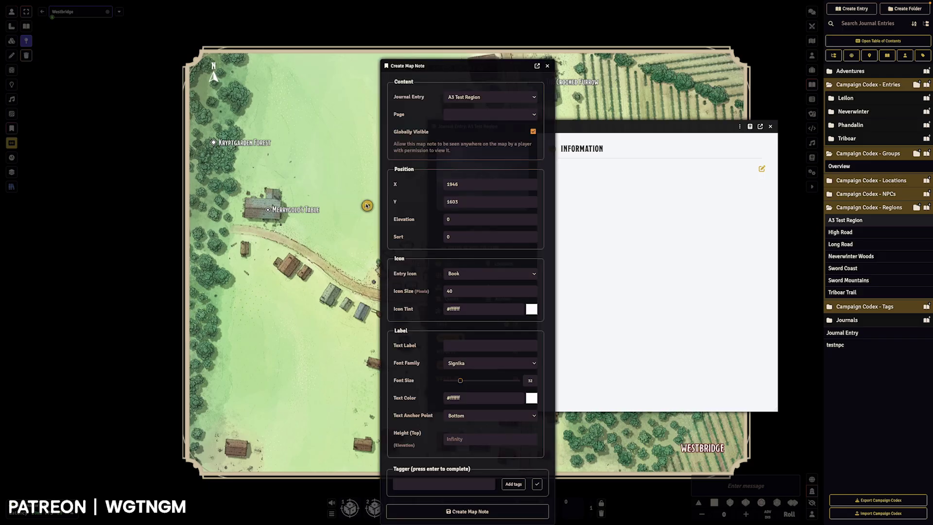
pyautogui.click(488, 510)
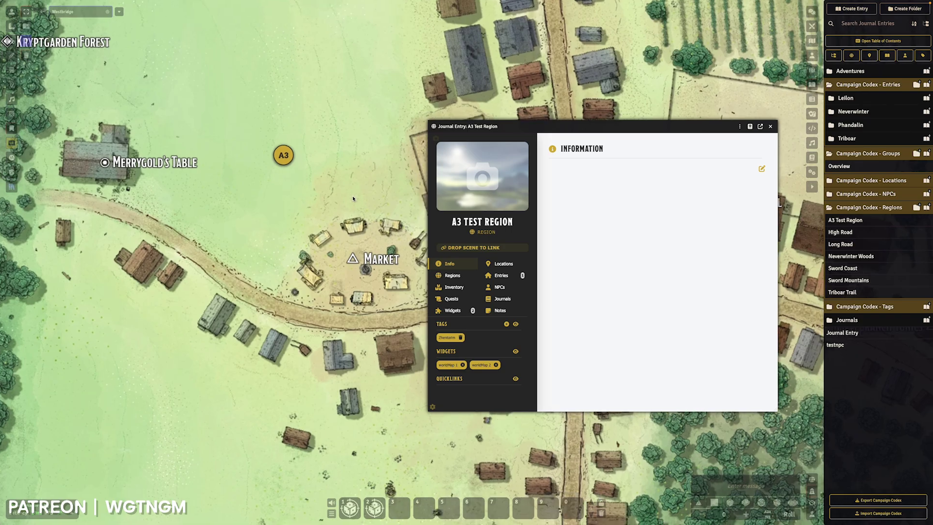
# Step: Rename the A3 Test Region journal to A123 Test Region
pyautogui.moveTo(352, 195); pyautogui.dragTo(426, 262)
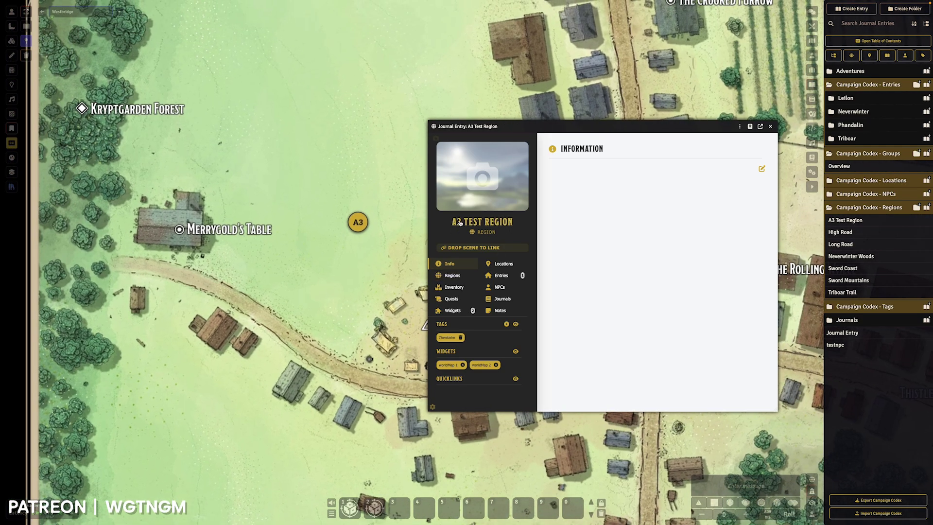
pyautogui.click(460, 223)
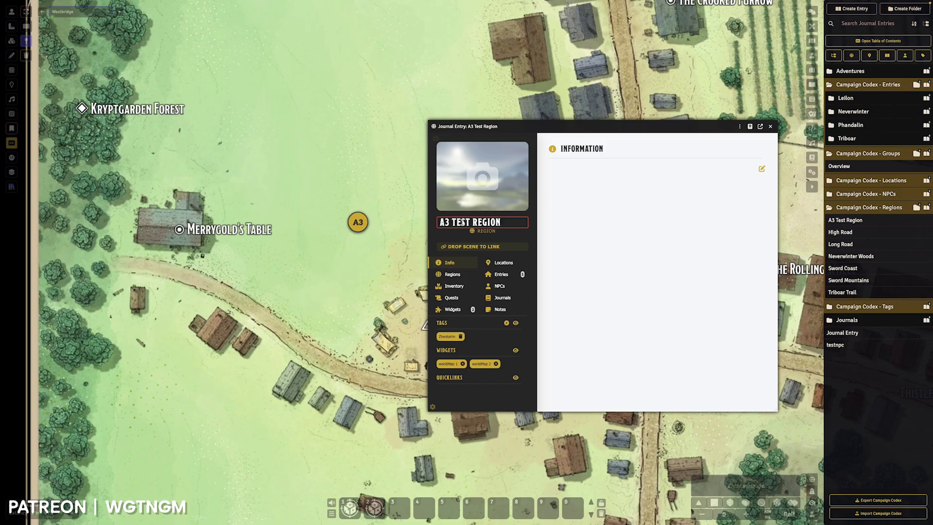
pyautogui.write('12')
pyautogui.press('Return')
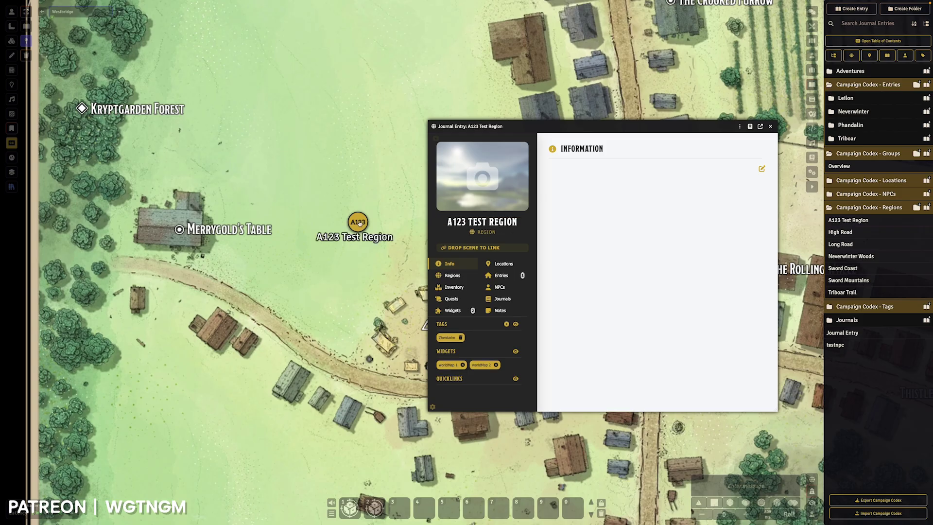
# Step: Rename the region journal to 123A Test Region
pyautogui.click(455, 222)
pyautogui.click(455, 221)
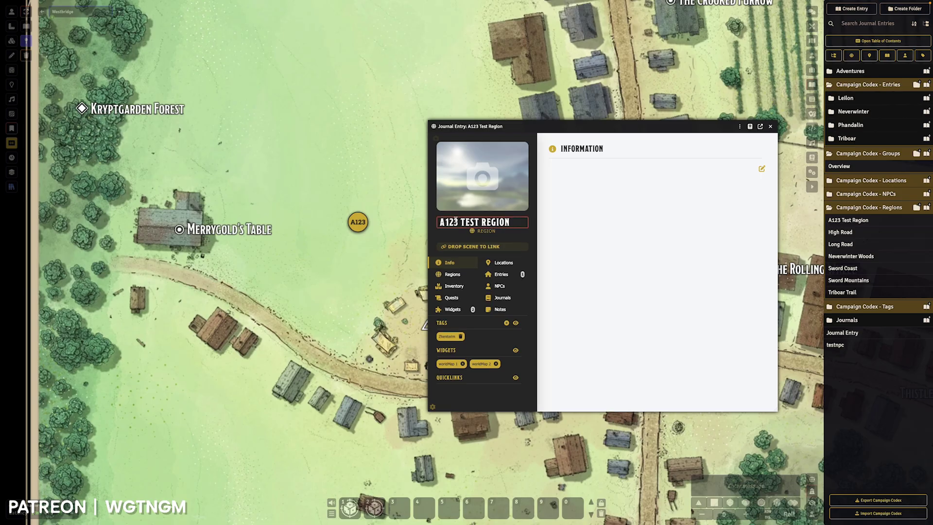
pyautogui.write('A')
pyautogui.press('Home')
pyautogui.press('Delete')
pyautogui.press('Return')
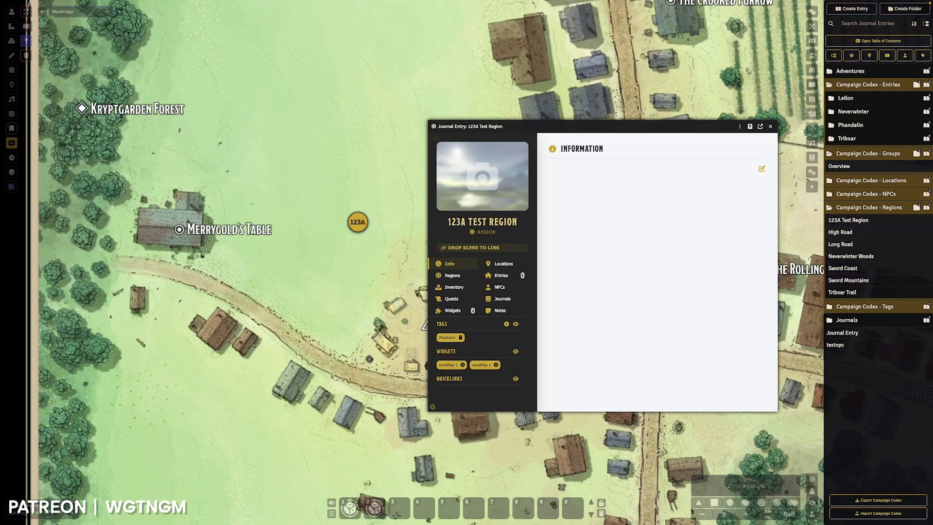
# Step: Rename the region journal to A123A Test Region
pyautogui.click(469, 220)
pyautogui.press('Home')
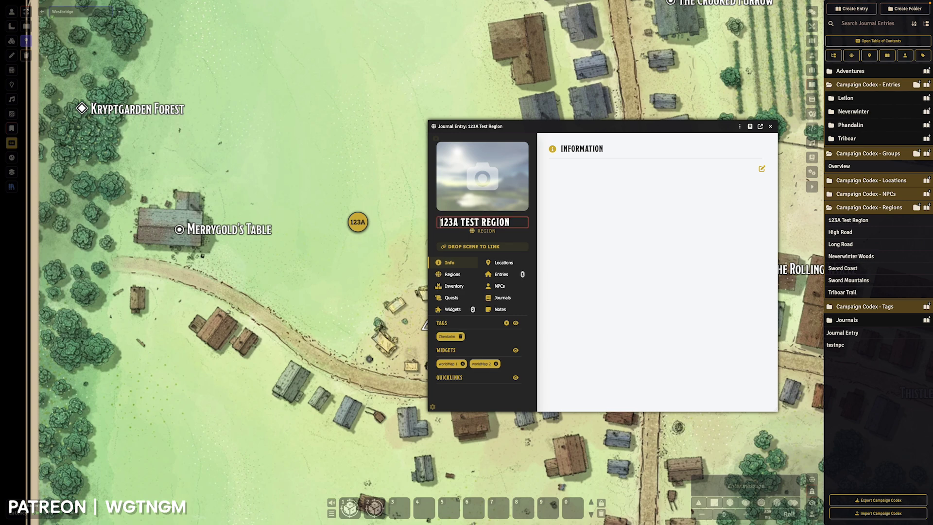
pyautogui.write('A')
pyautogui.press('Return')
# Step: Rename the region journal to 1 Test Region
pyautogui.click(469, 220)
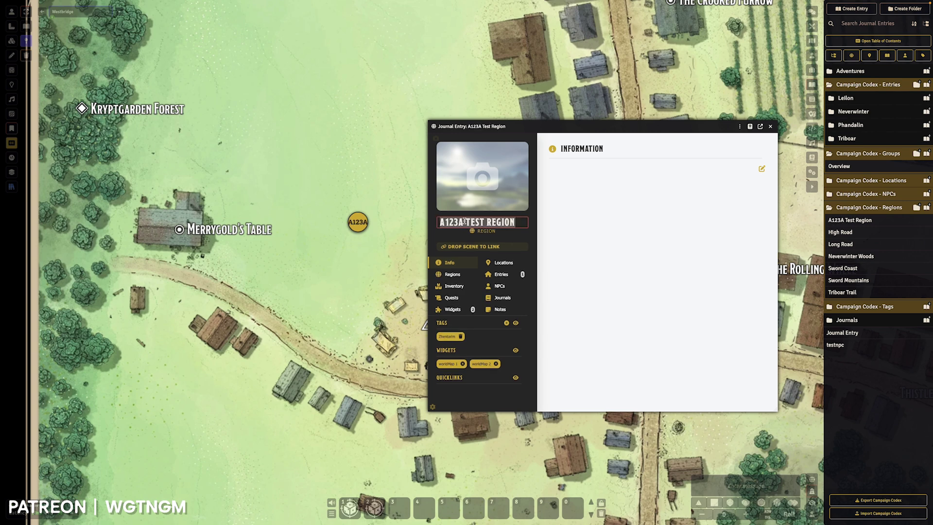
pyautogui.moveTo(464, 222); pyautogui.dragTo(406, 215)
pyautogui.write('13')
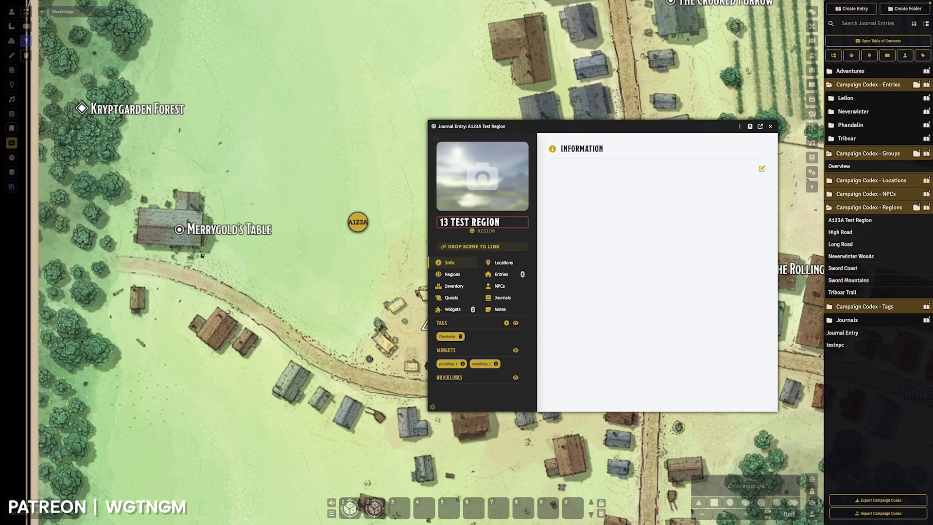
pyautogui.press('BackSpace')
pyautogui.press('Return')
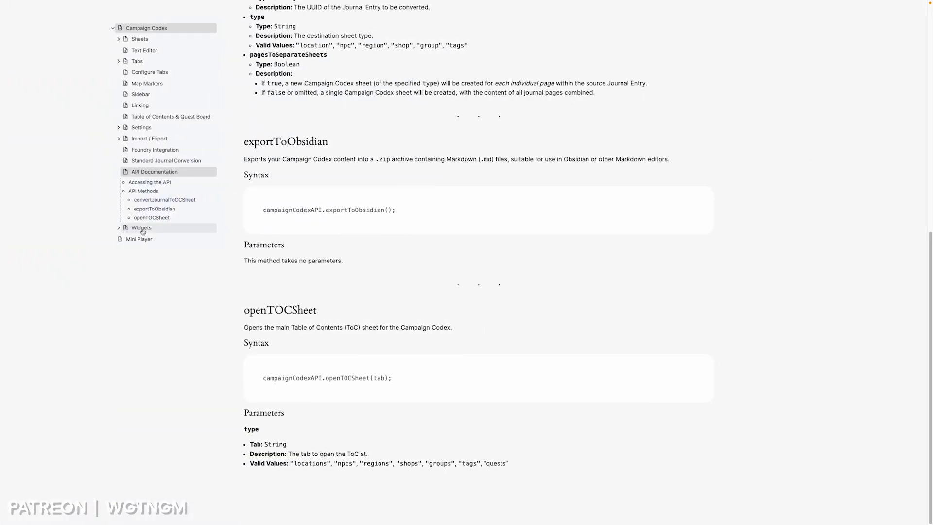
# Step: Review the built-in widgets on the documentation's Widgets page and the third-party widgets in the Widget Directory
pyautogui.click(142, 229)
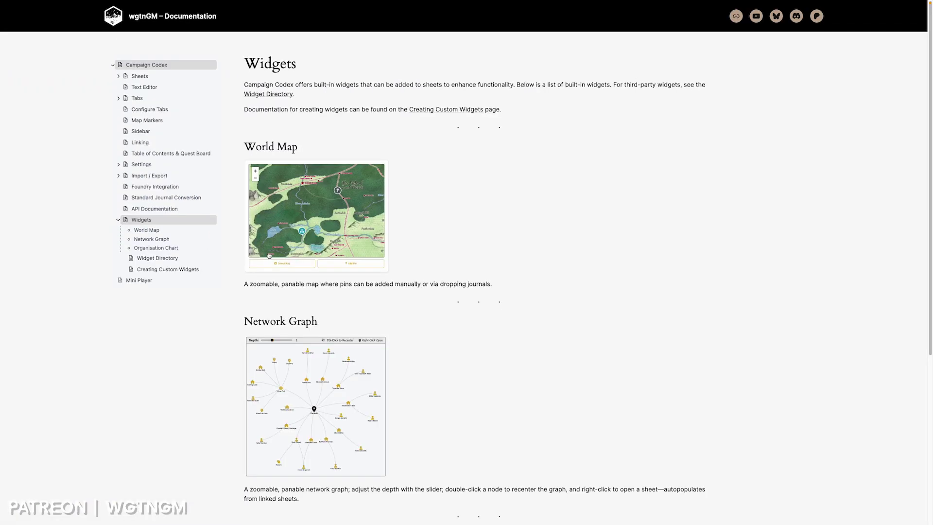
pyautogui.scroll(-5, 269, 255)
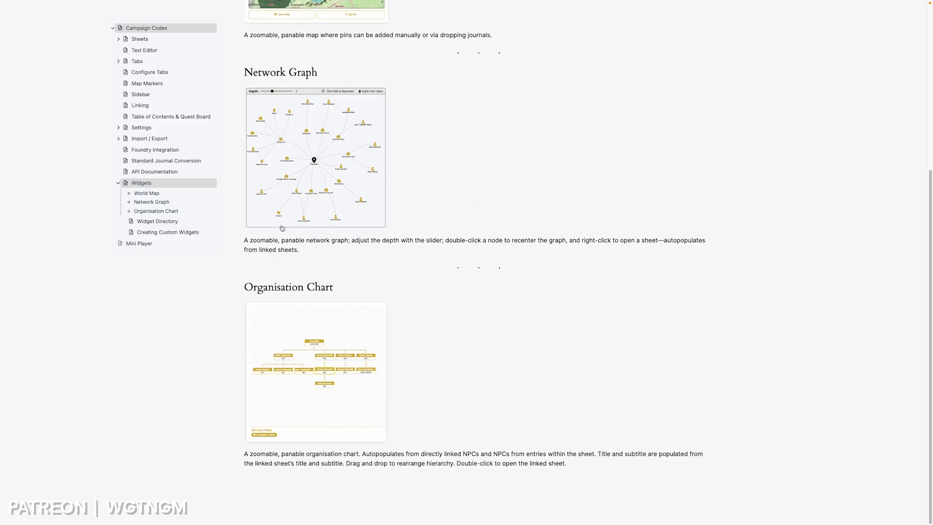
pyautogui.click(183, 222)
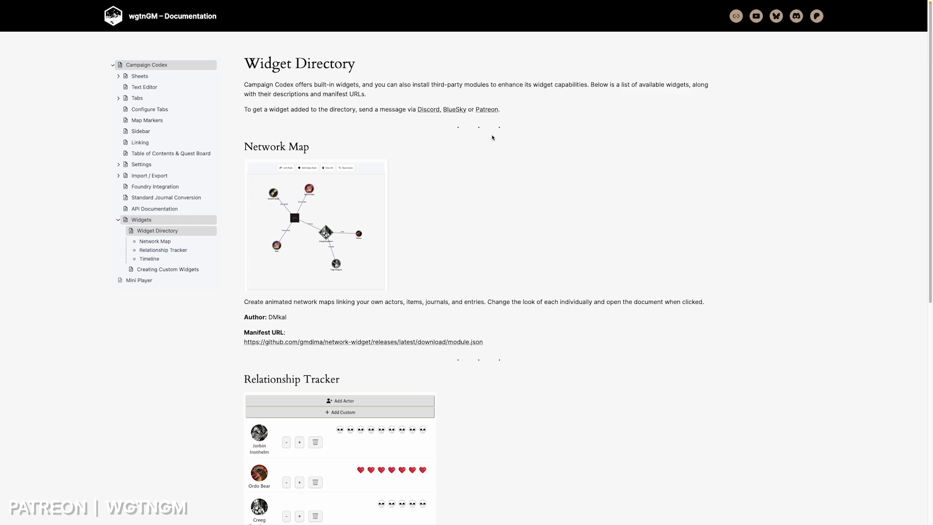
pyautogui.scroll(-1, 491, 138)
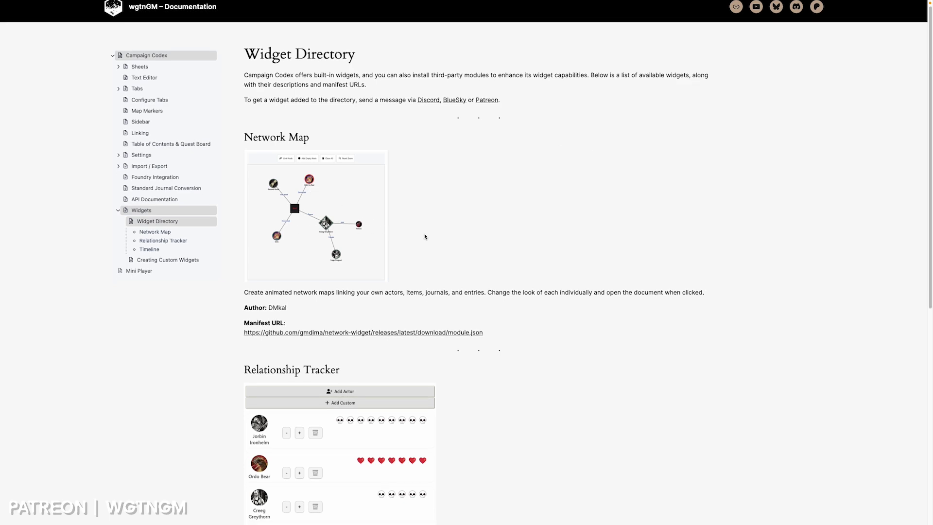
pyautogui.scroll(-2, 434, 237)
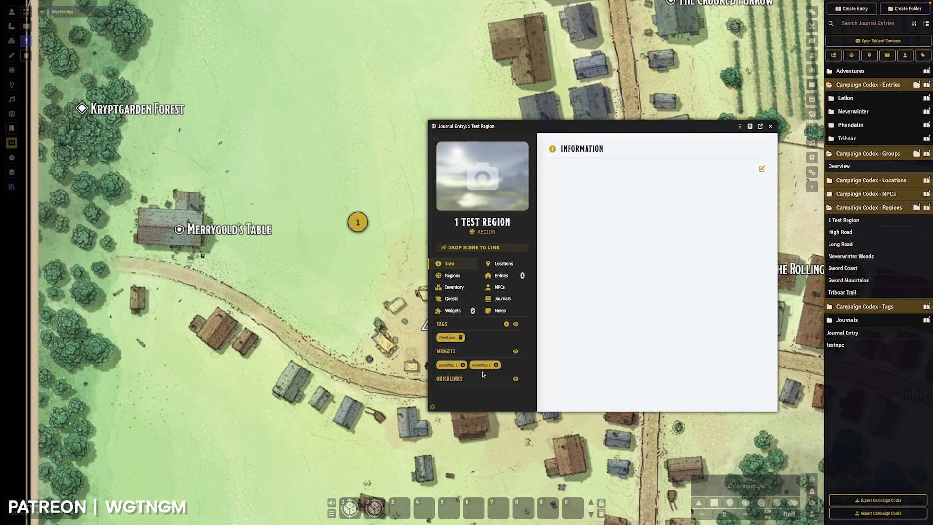
# Step: Return to Foundry VTT, show the widgets available to the 1 Test Region journal, and move its window to the middle of the scene
pyautogui.click(516, 353)
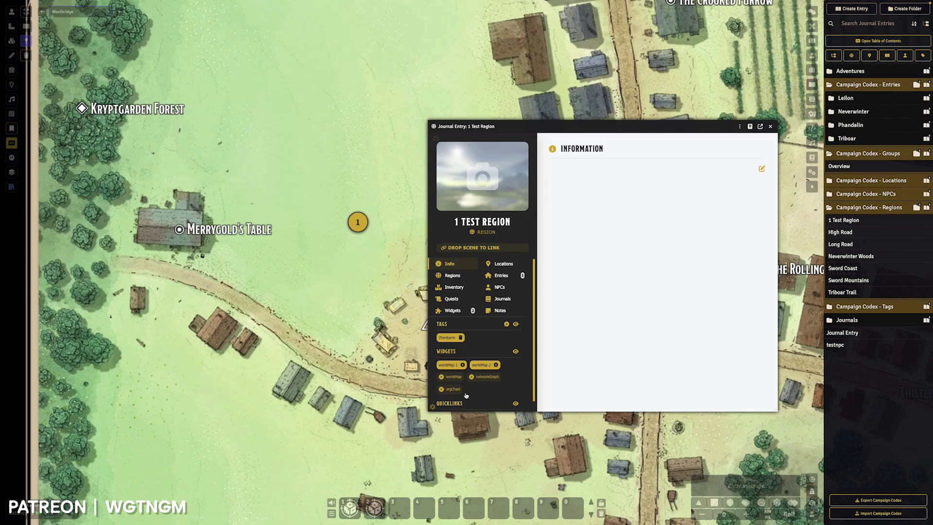
pyautogui.moveTo(581, 132); pyautogui.dragTo(432, 135)
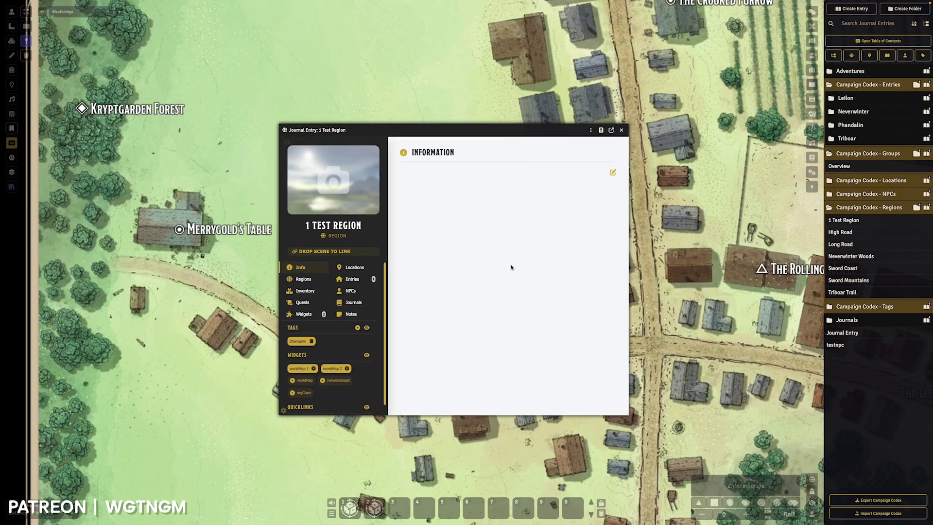